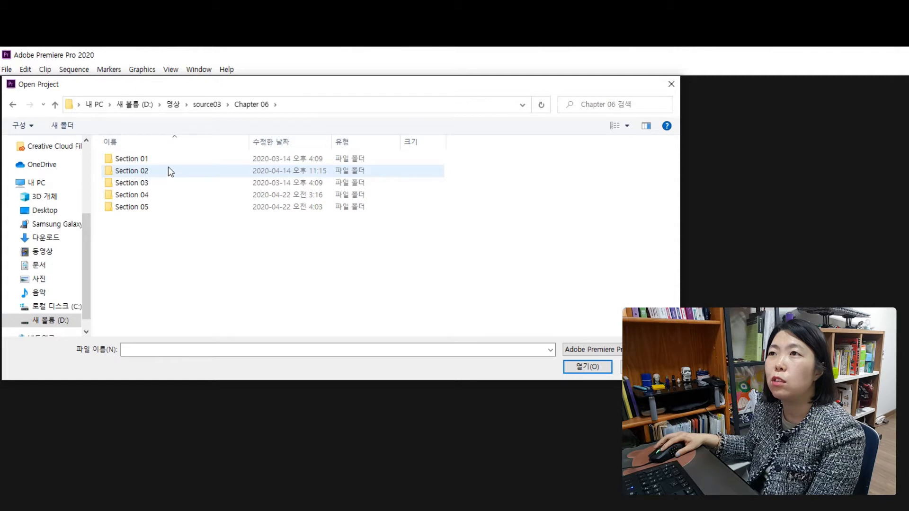
Step: Open the TrackLayer project from the Section 01 folder of Chapter 06
left_click(169, 161)
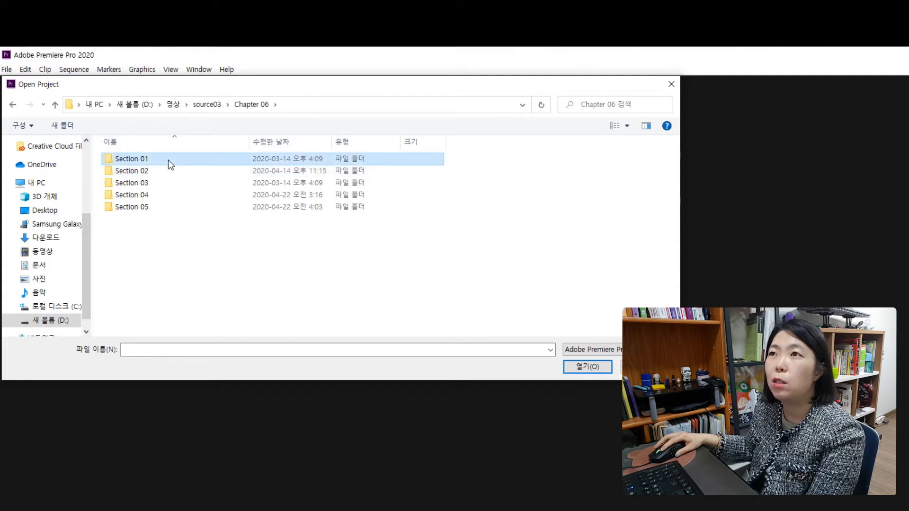
double_click(169, 160)
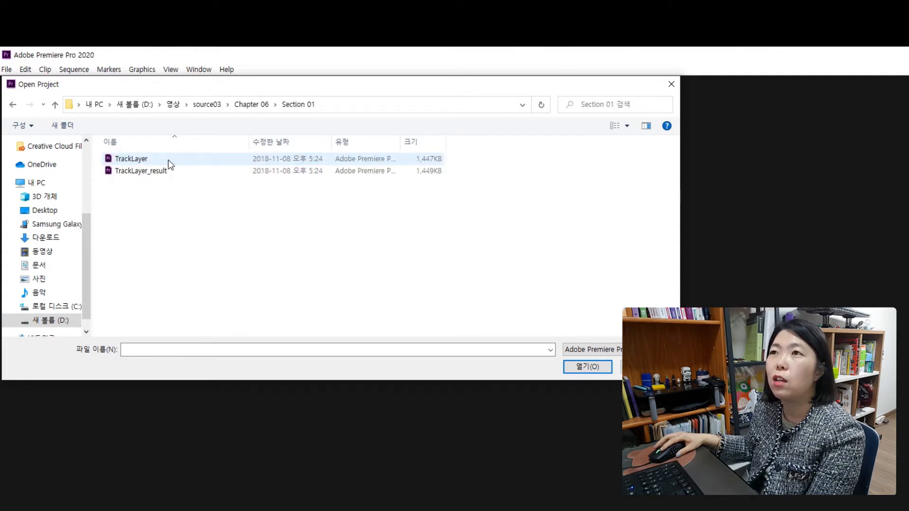
left_click(168, 160)
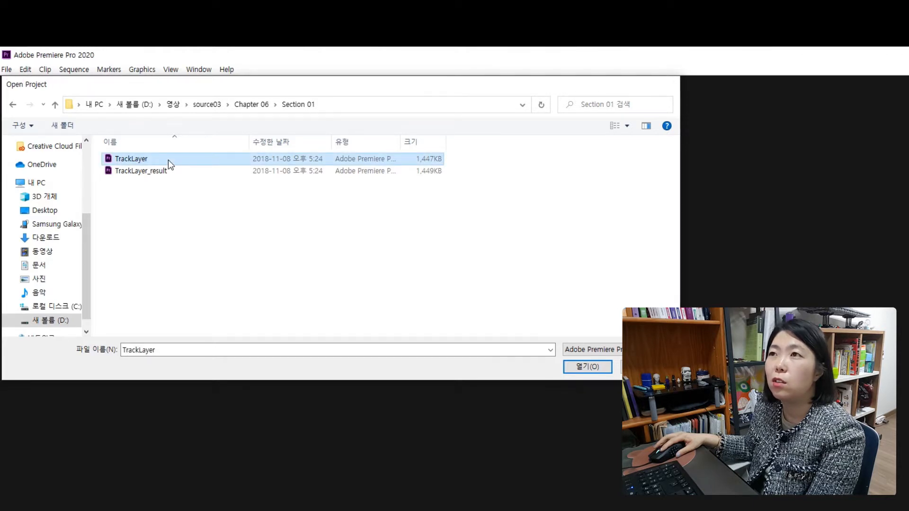
double_click(169, 160)
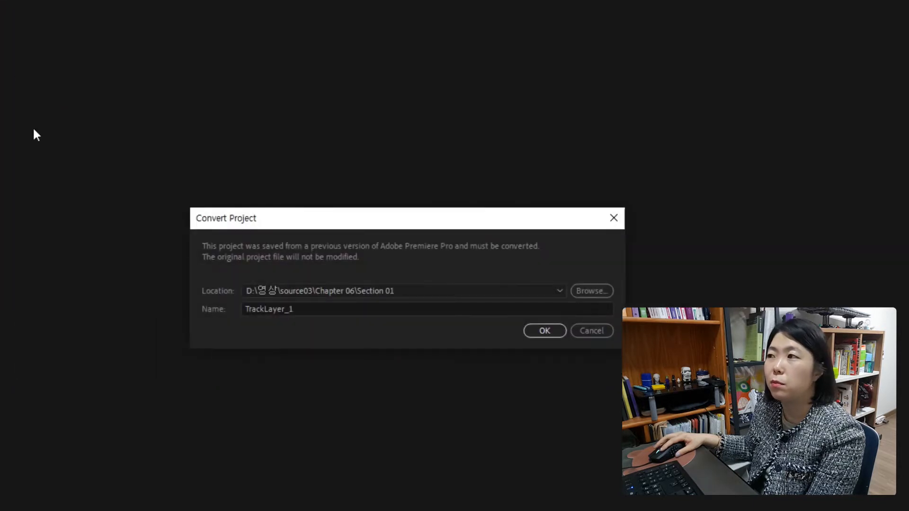
Step: Convert the project under the name TrackLayer in its existing location, overwriting the original file
left_click(303, 310)
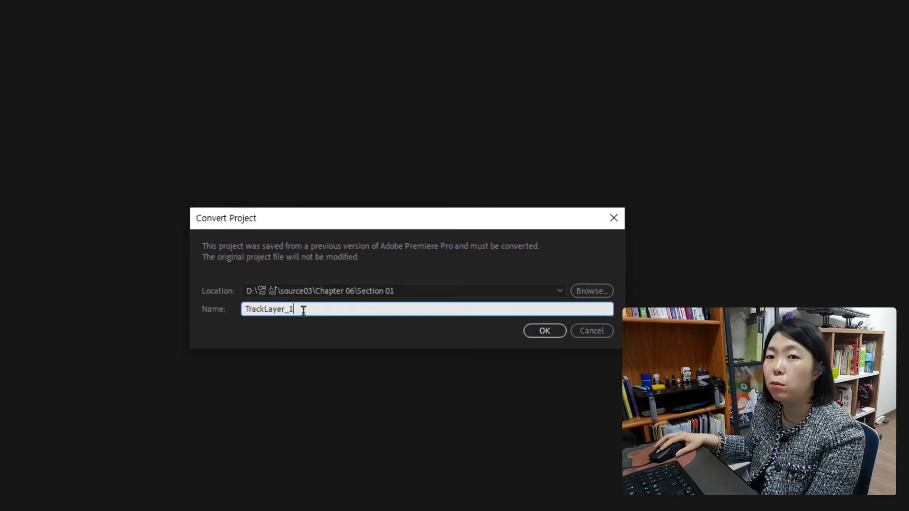
key("BackSpace")
key("BackSpace")
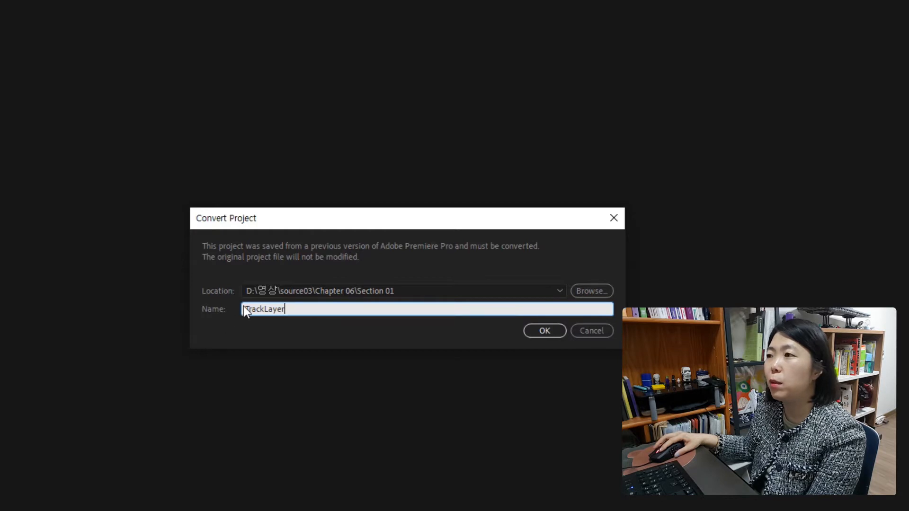
left_click(544, 331)
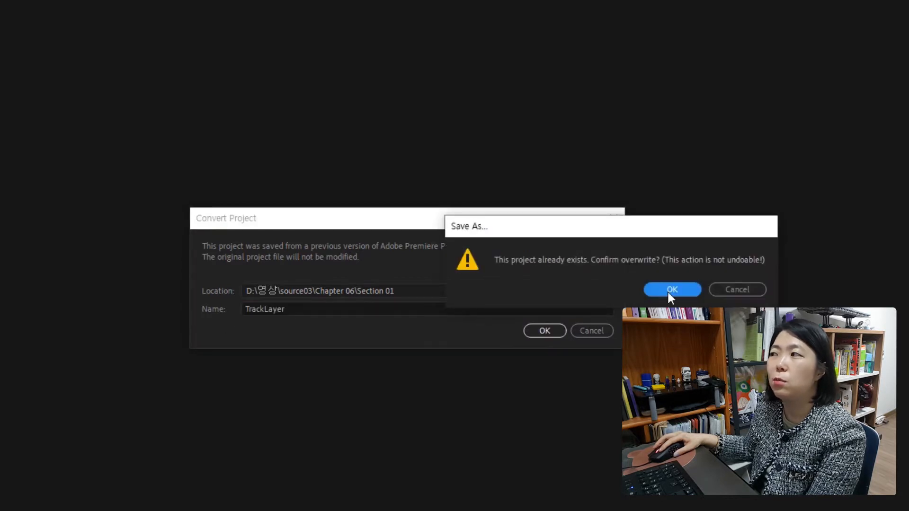
left_click(668, 290)
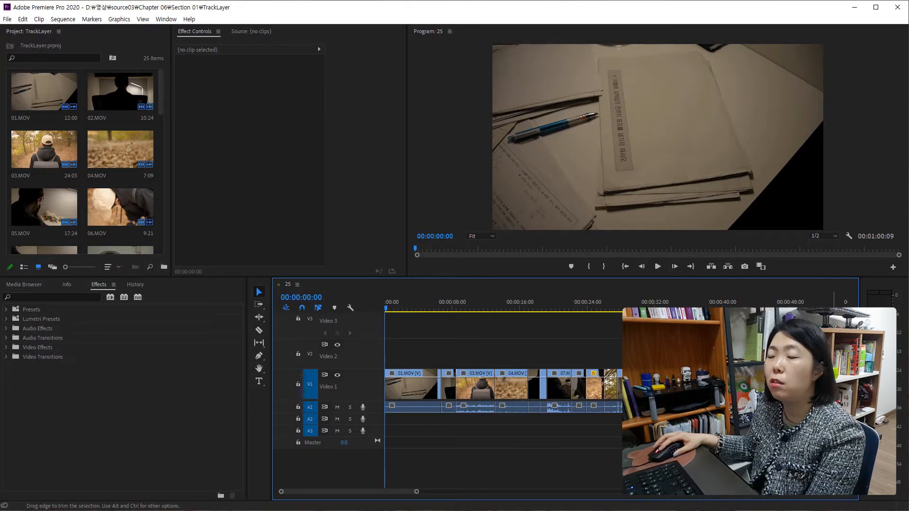
Step: Play the first part of sequence 25 to preview it, stop, and return the playhead to the start
left_click(657, 267)
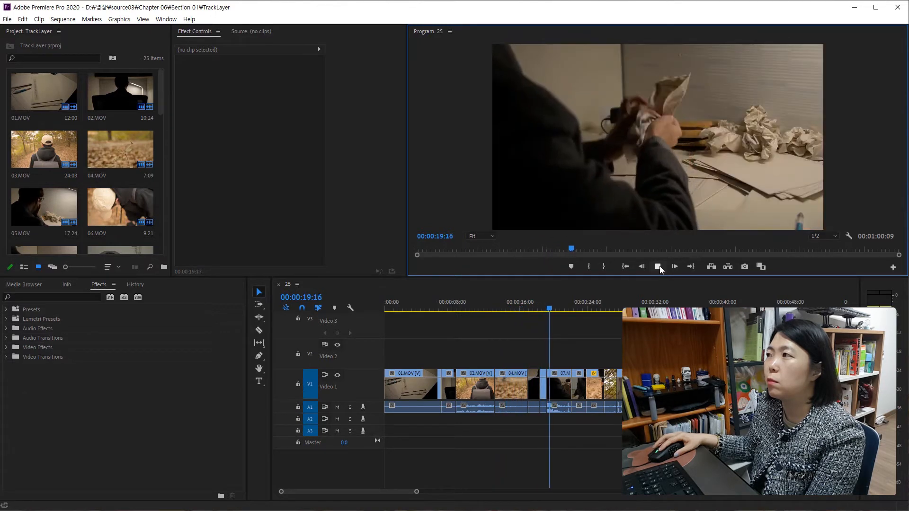
left_click(658, 267)
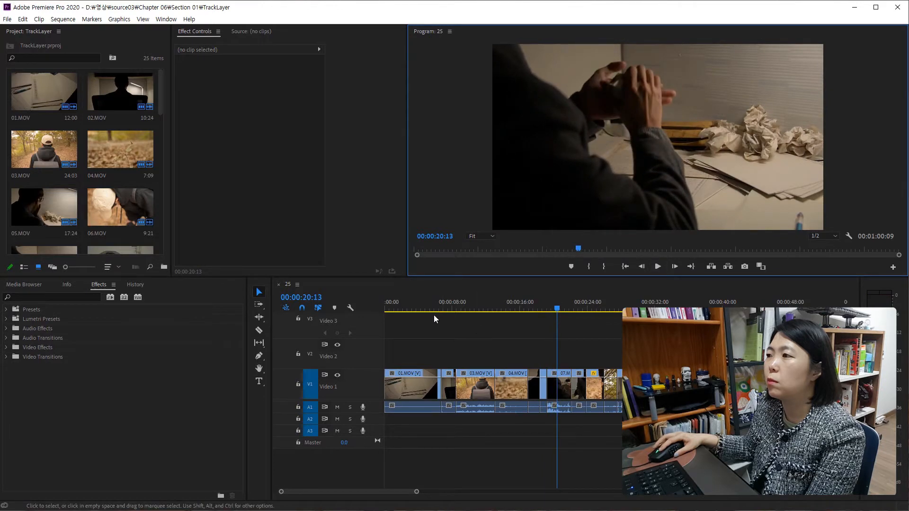
left_click_drag(411, 307, 373, 304)
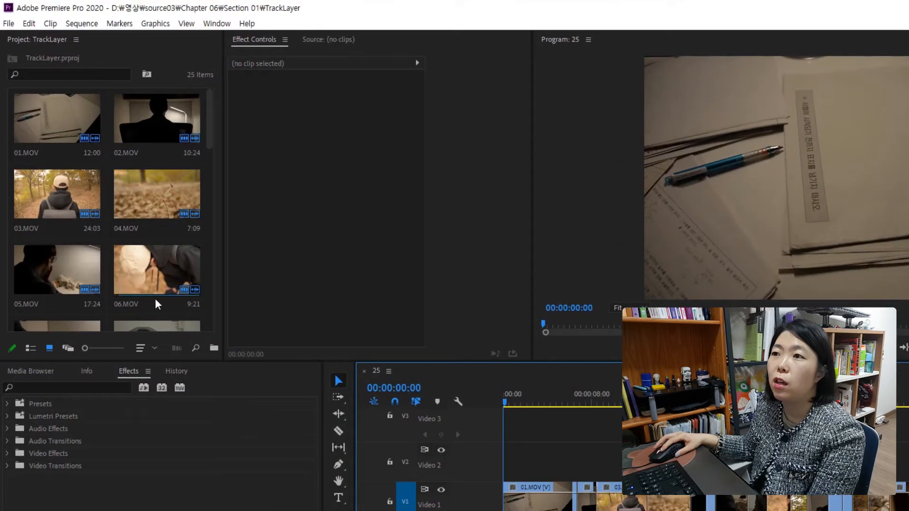
Step: Widen the Project panel to reveal its New Item and delete controls
left_click_drag(180, 243, 191, 243)
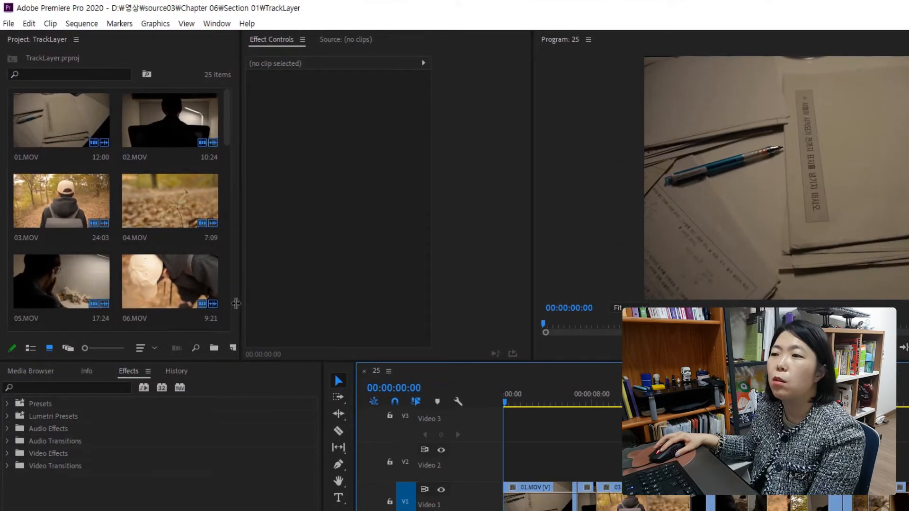
left_click_drag(238, 303, 229, 303)
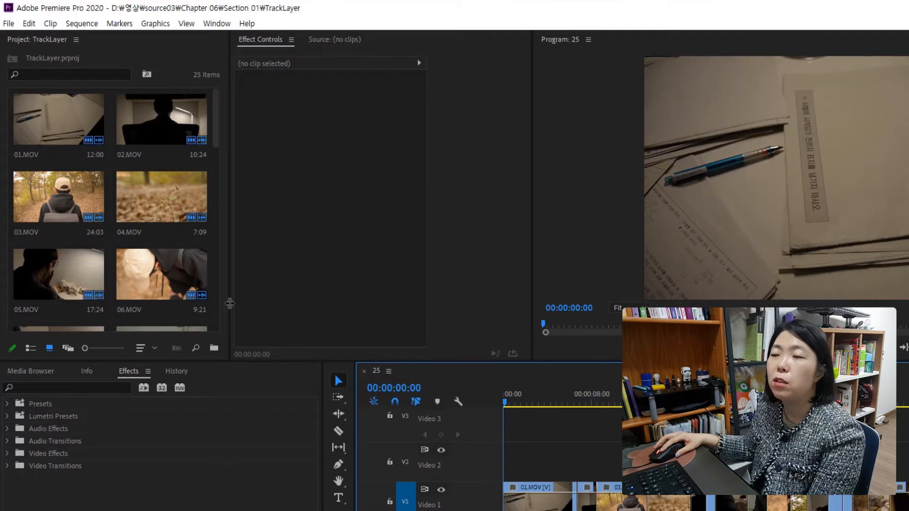
left_click_drag(229, 304, 266, 304)
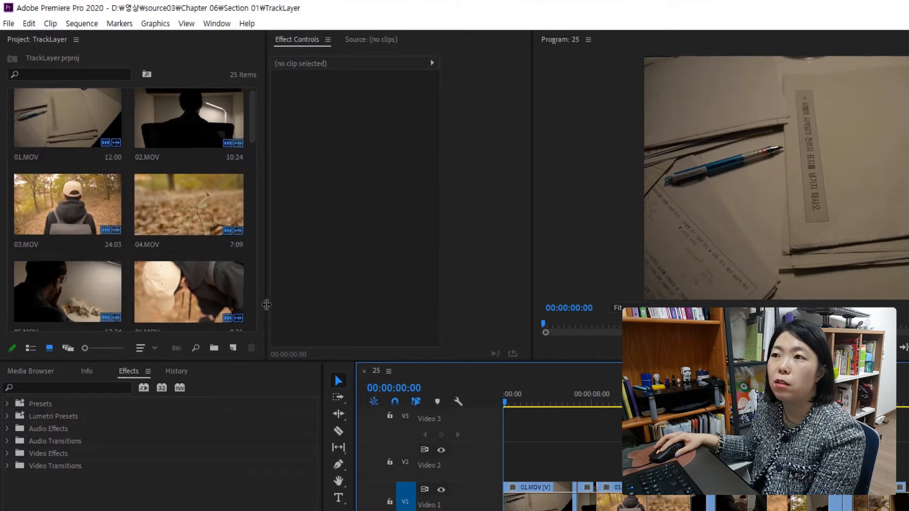
left_click(234, 348)
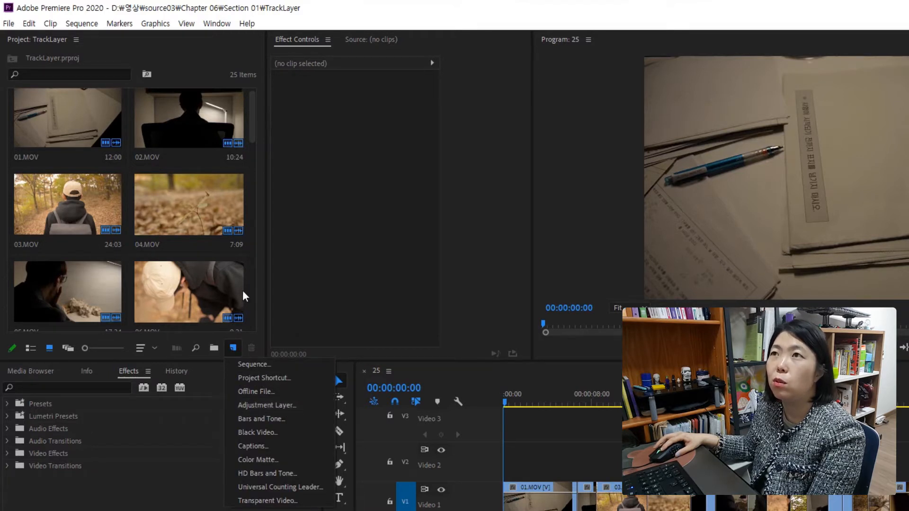
left_click(50, 24)
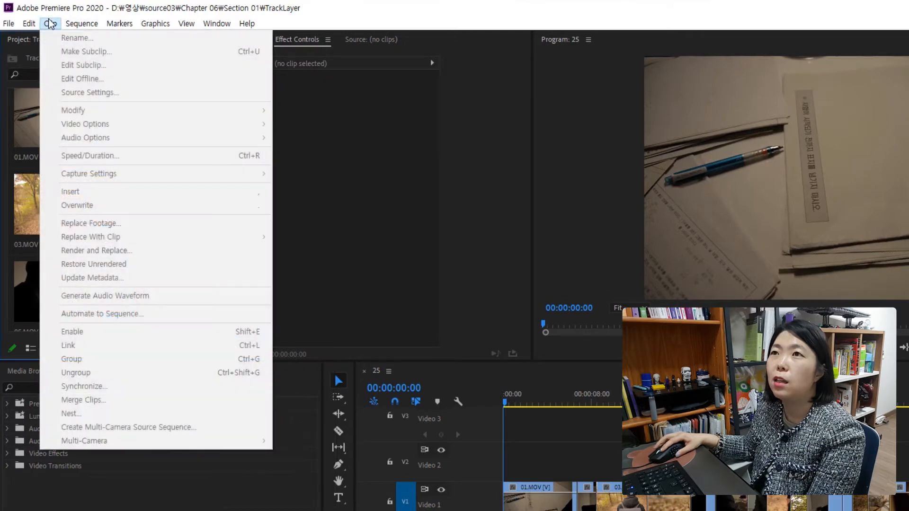
mouse_move(34, 28)
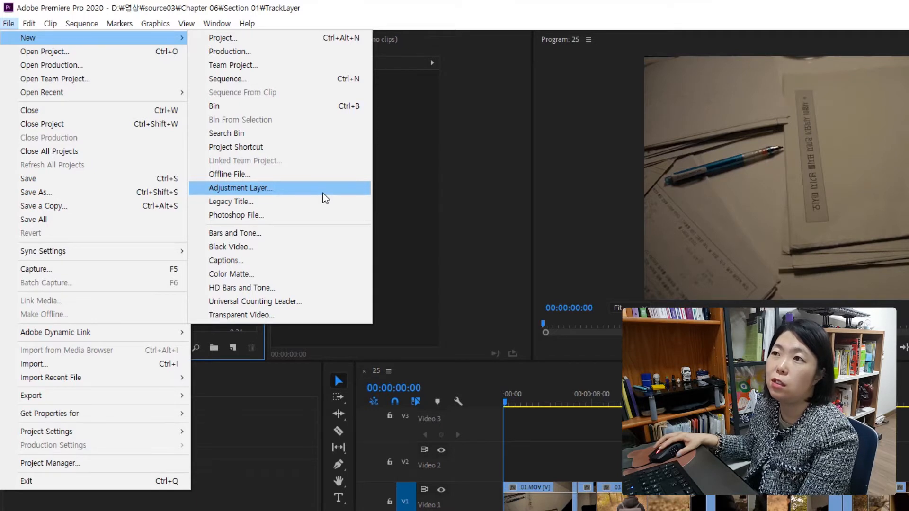
Step: Create a 1920 x 1080 adjustment layer with a 30.00 fps timebase and square pixels
left_click(232, 349)
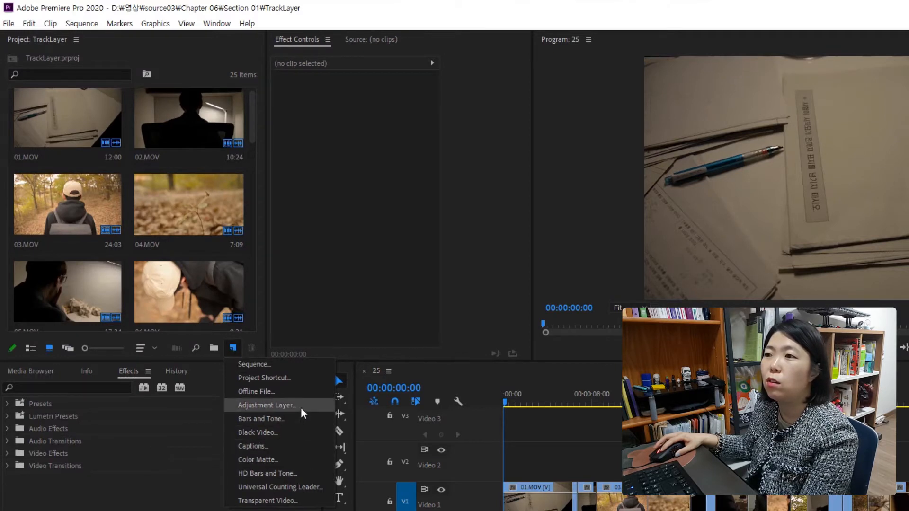
left_click(301, 409)
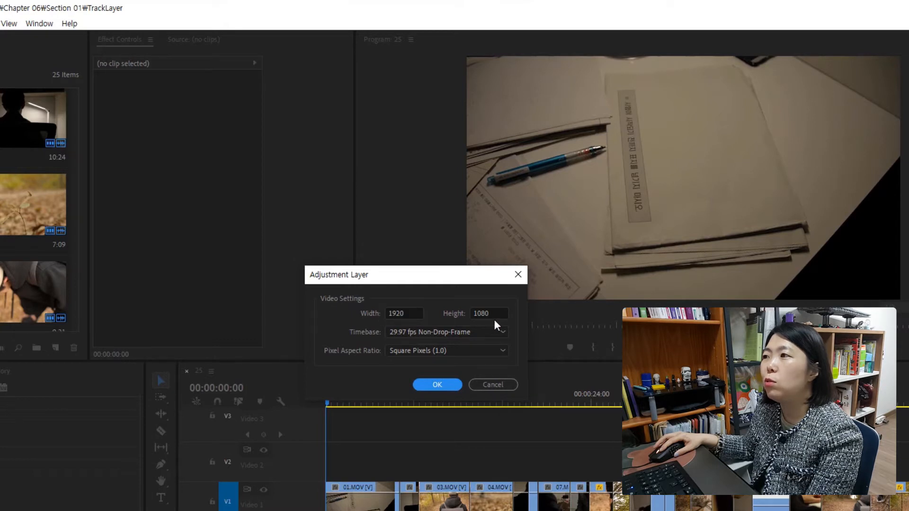
left_click(493, 333)
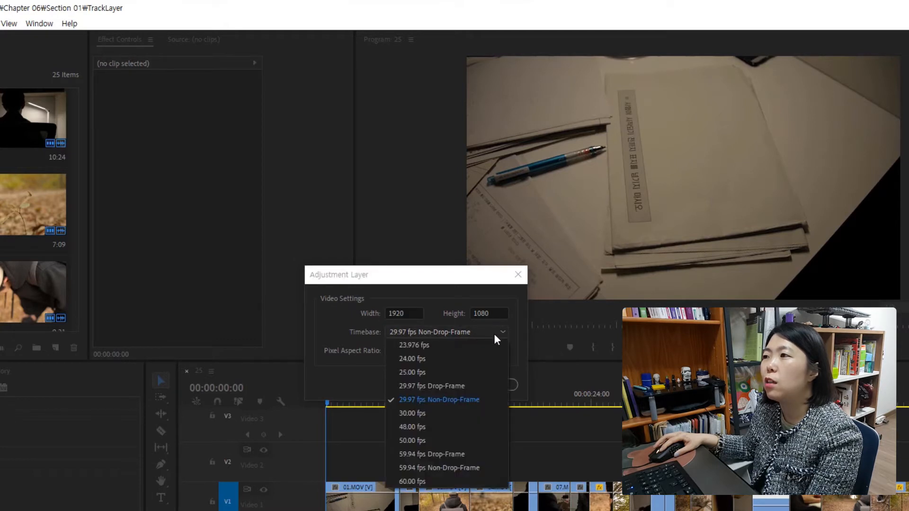
left_click(449, 413)
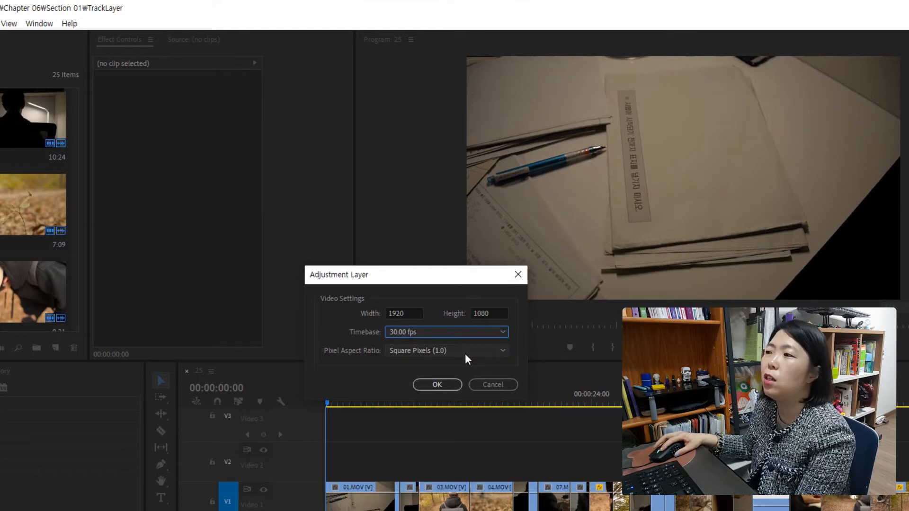
left_click(437, 385)
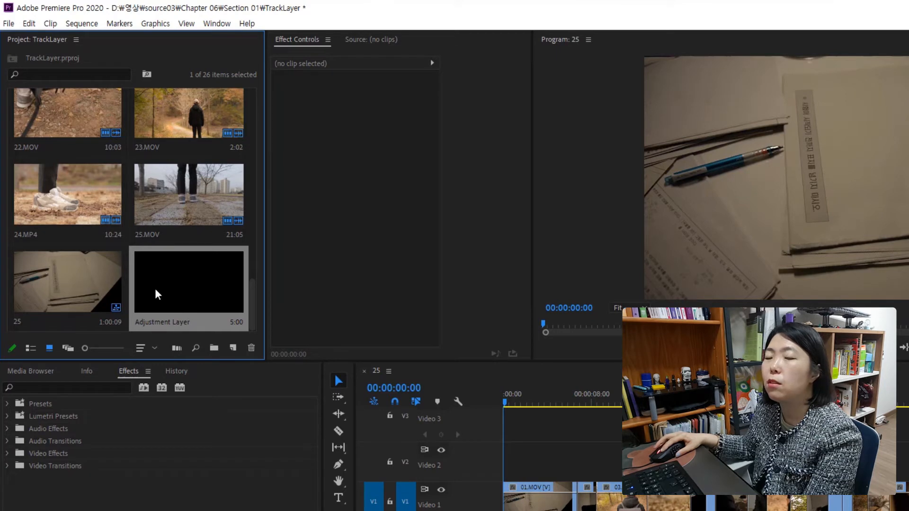
Step: Place the adjustment layer on track Video 2 at the start of the sequence, above 01.MOV, and scrub over it
left_click_drag(155, 289, 529, 457)
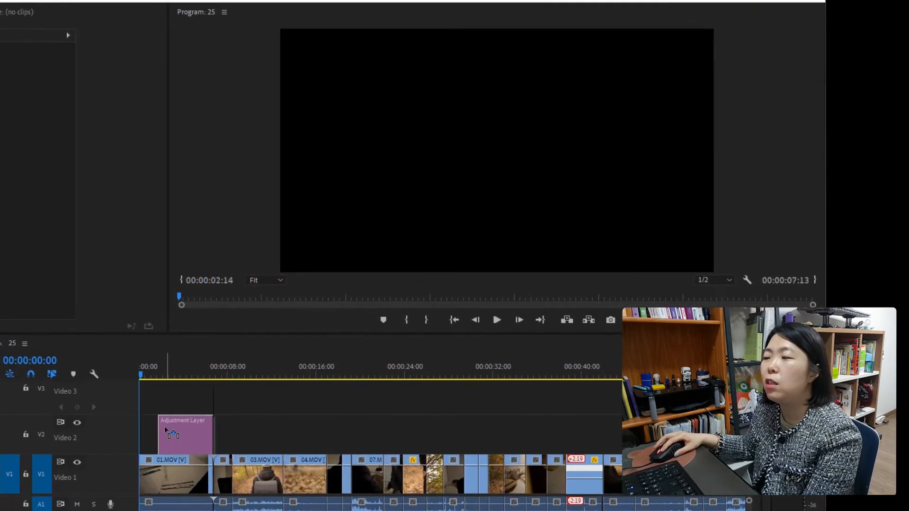
left_click_drag(165, 429, 142, 441)
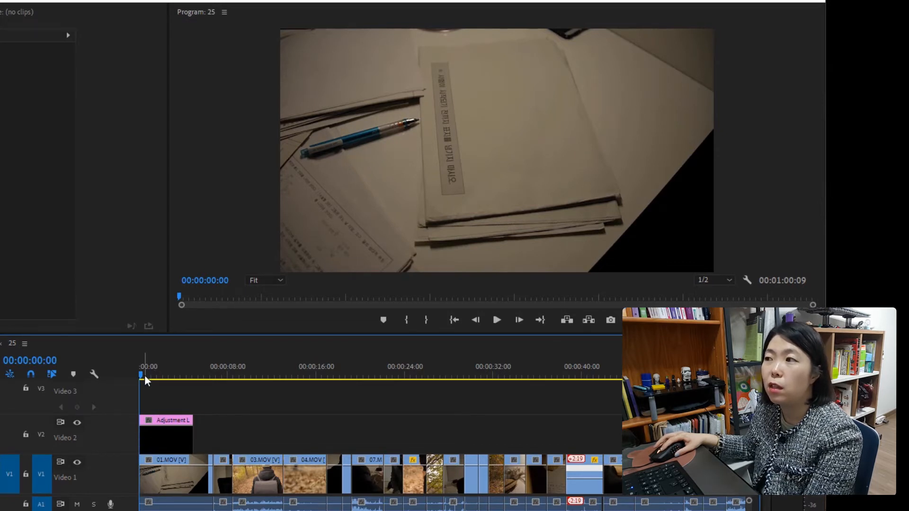
left_click_drag(145, 377, 245, 455)
left_click_drag(189, 470, 152, 476)
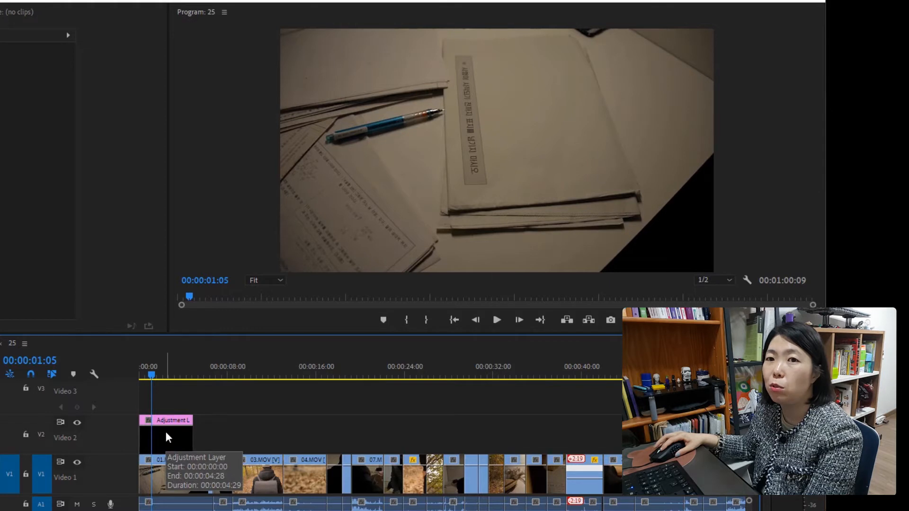
Step: Find the Gamma Correction video effect and apply it to the adjustment layer on Video 2
left_click(152, 437)
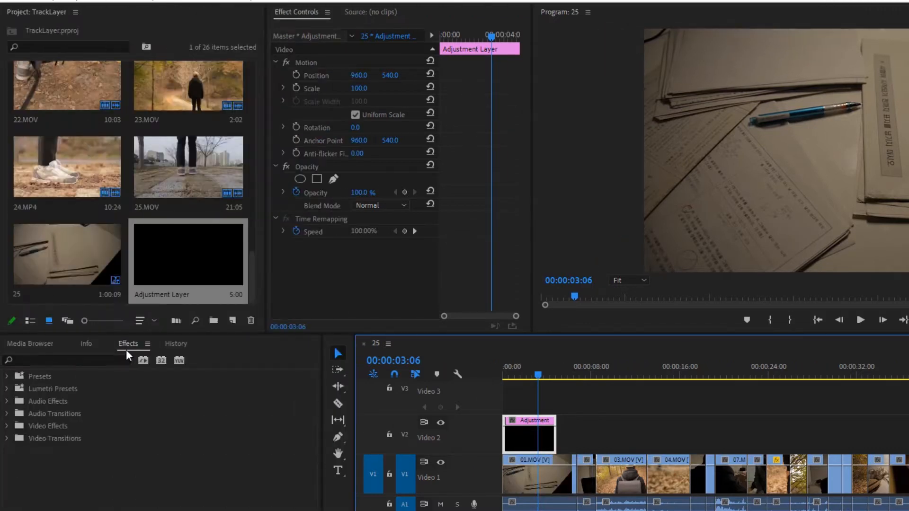
left_click(128, 343)
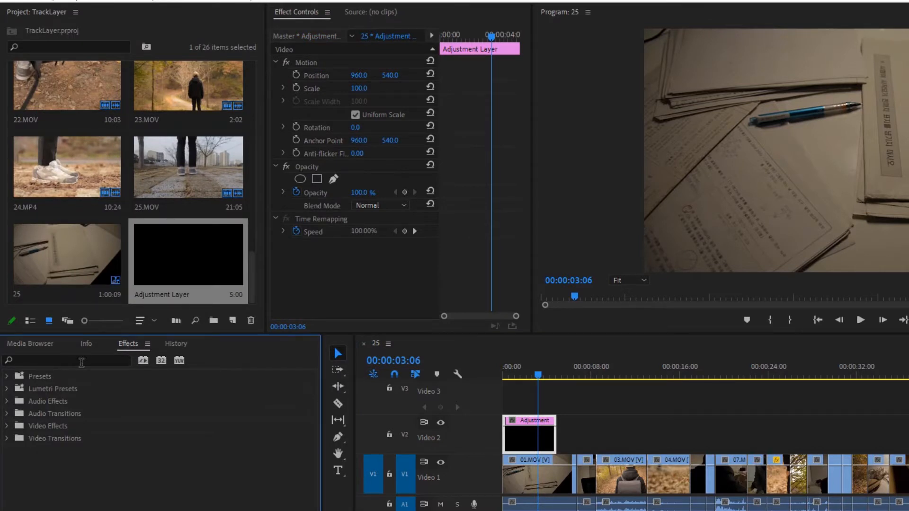
left_click(81, 360)
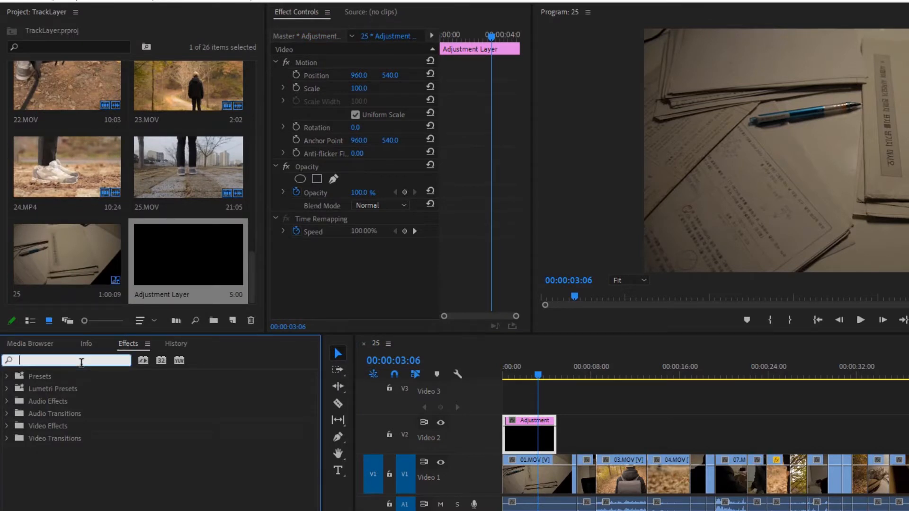
type("Ga")
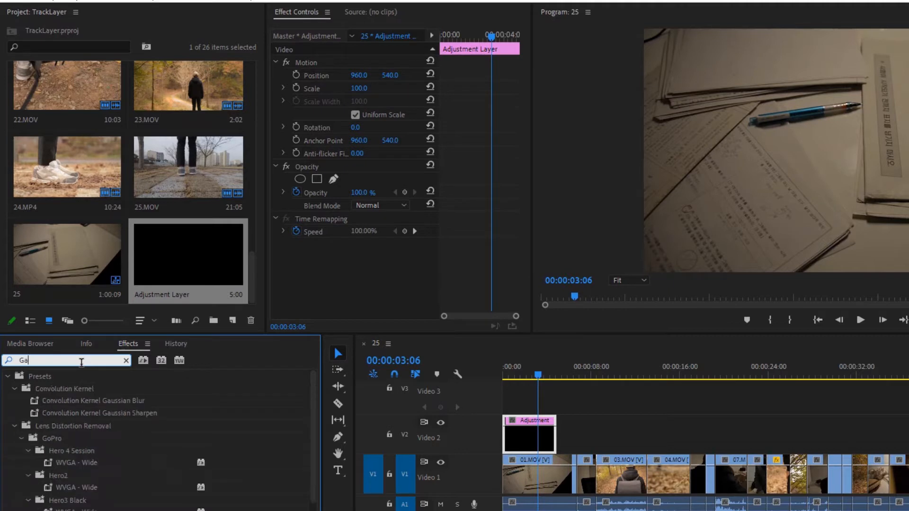
type("mma")
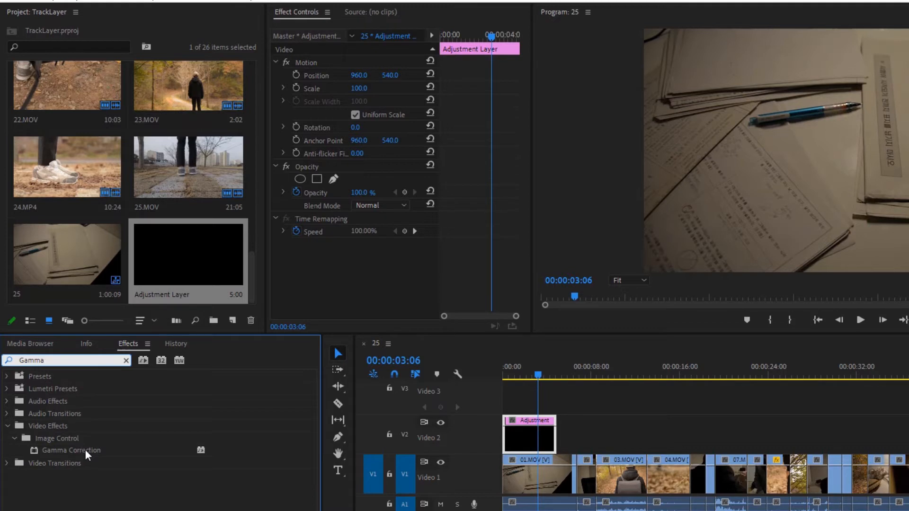
left_click(84, 450)
double_click(85, 450)
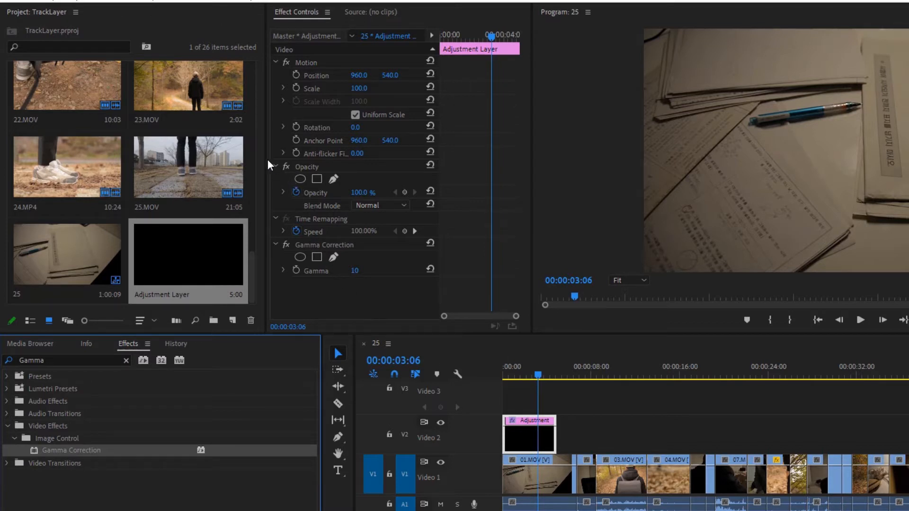
Step: Set the Gamma value of the adjustment layer's Gamma Correction effect to 6
left_click_drag(266, 158, 254, 159)
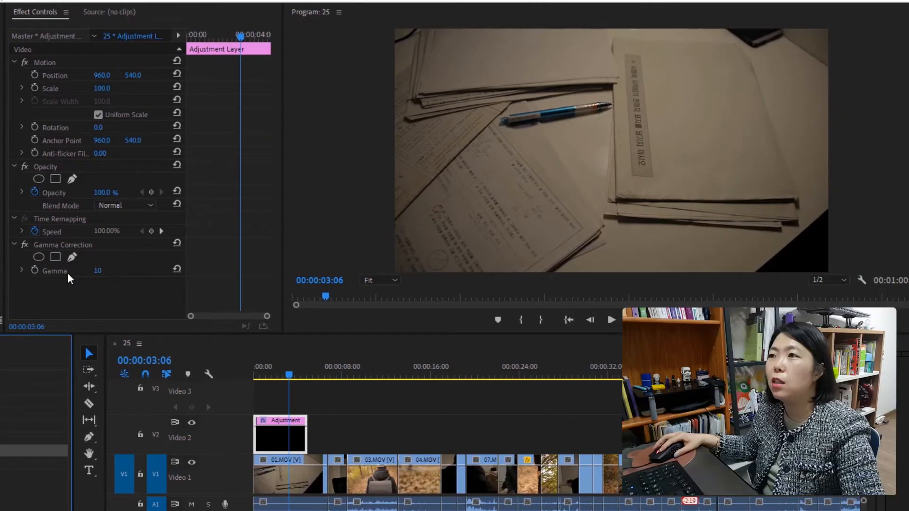
left_click(98, 274)
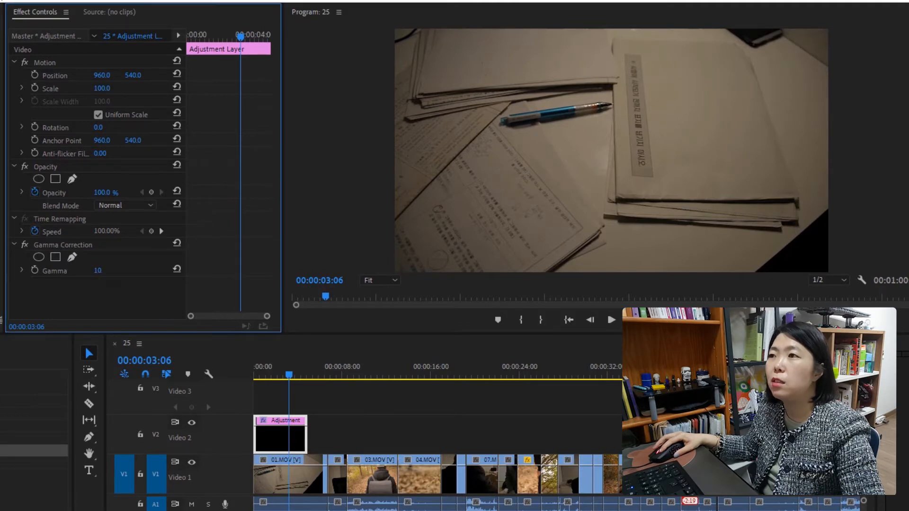
left_click_drag(98, 270, 93, 271)
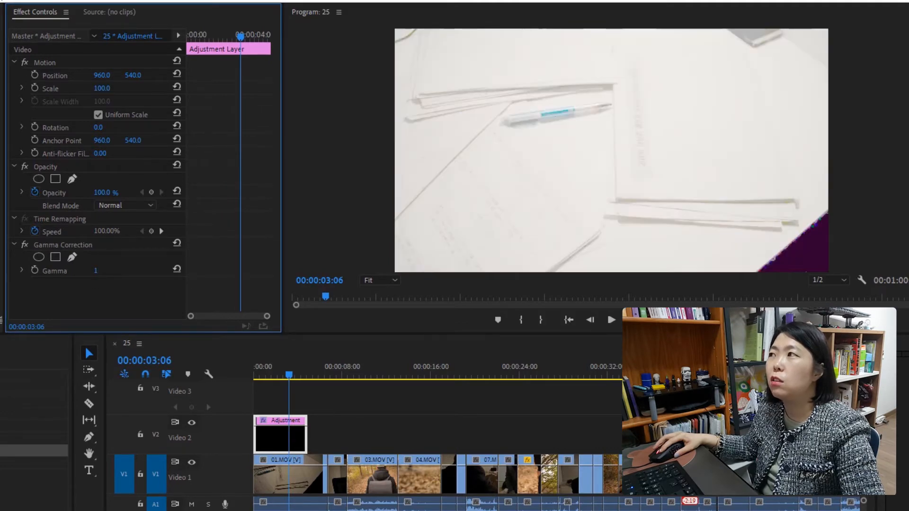
left_click_drag(94, 271, 96, 270)
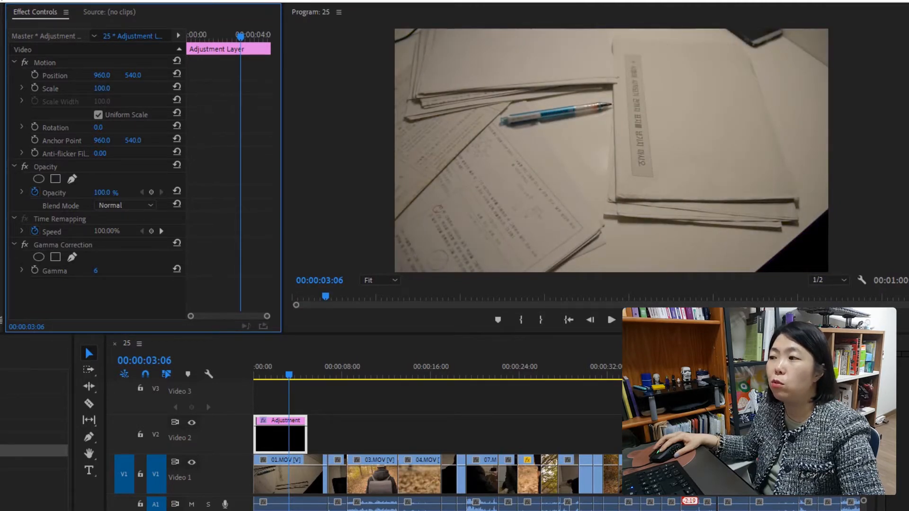
Step: Play the sequence from the start past the end of the adjustment layer to compare brightness with and without Gamma Correction
left_click(288, 377)
left_click_drag(287, 375, 242, 385)
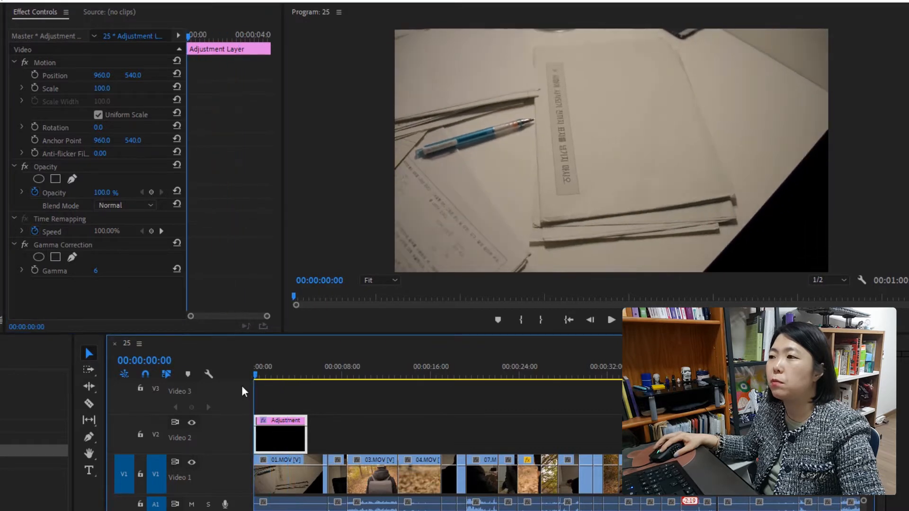
key("space")
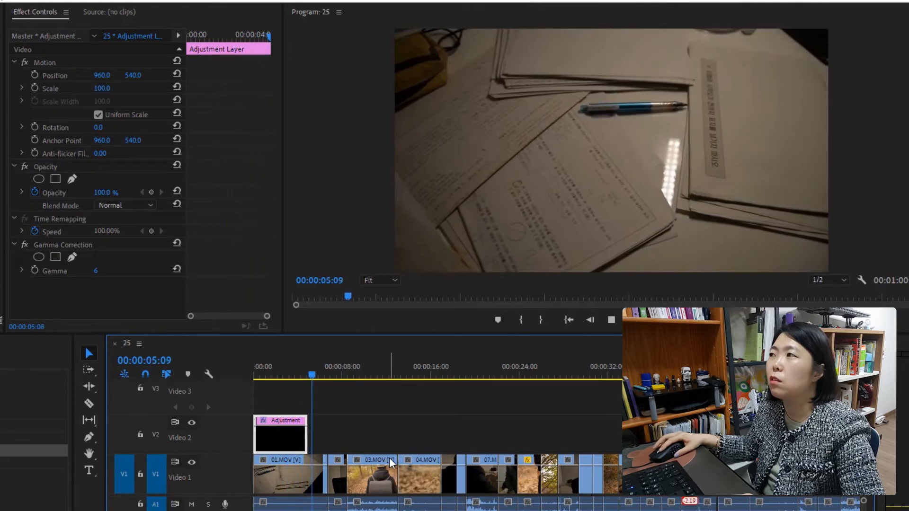
left_click_drag(319, 367, 294, 406)
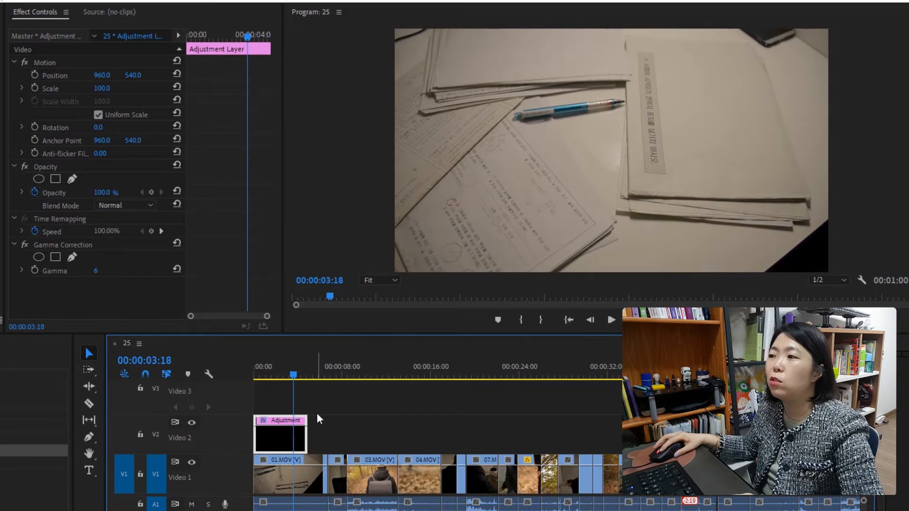
Step: Extend the end of the adjustment layer on Video 2 to the end of the sequence and scrub back over it
left_click(304, 437)
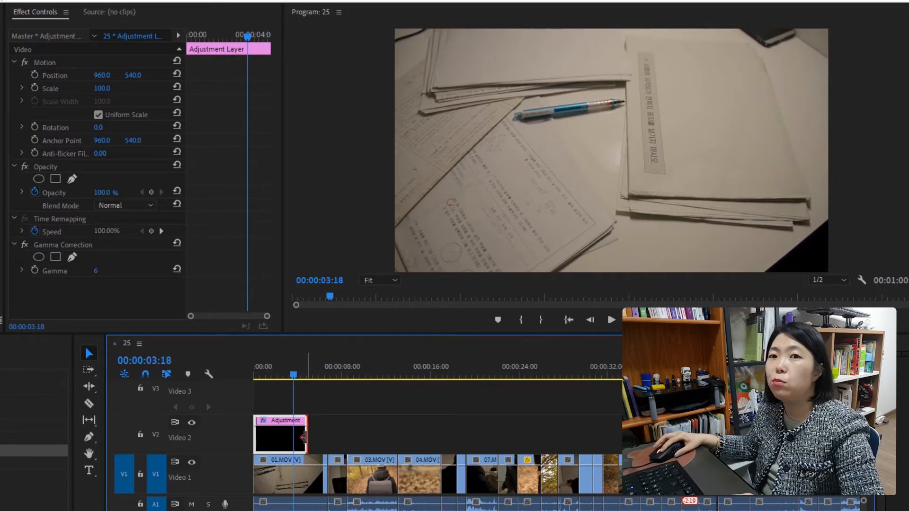
left_click_drag(304, 437, 890, 433)
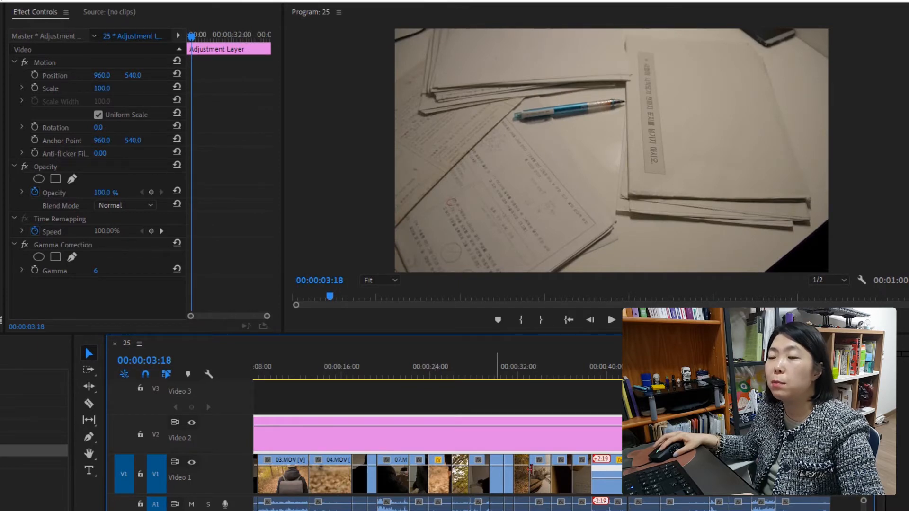
left_click_drag(744, 370, 237, 458)
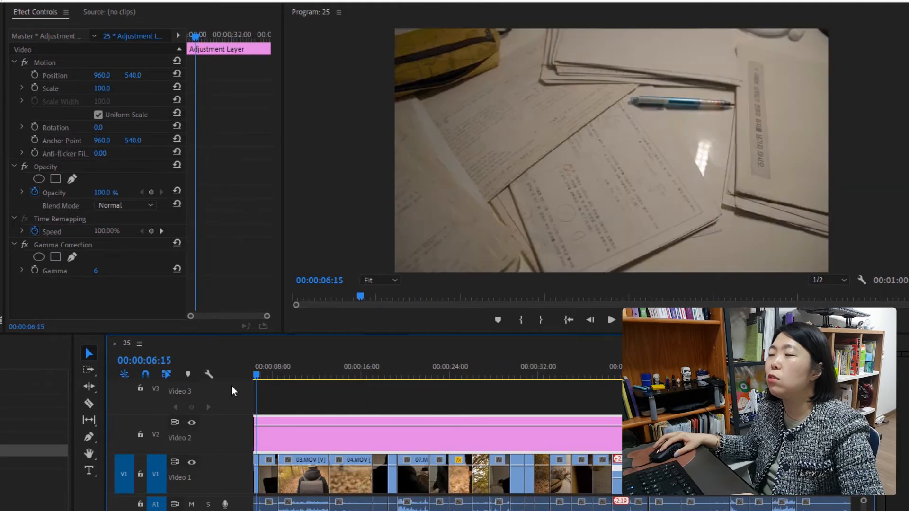
Step: Toggle the output of track Video 2 off and on to compare the image with and without the adjustment layer
left_click(190, 425)
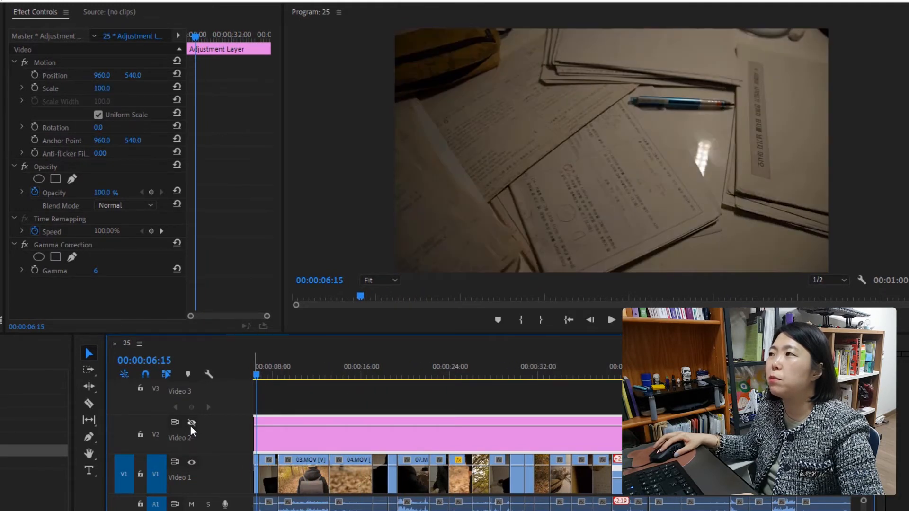
left_click(190, 425)
left_click(190, 425)
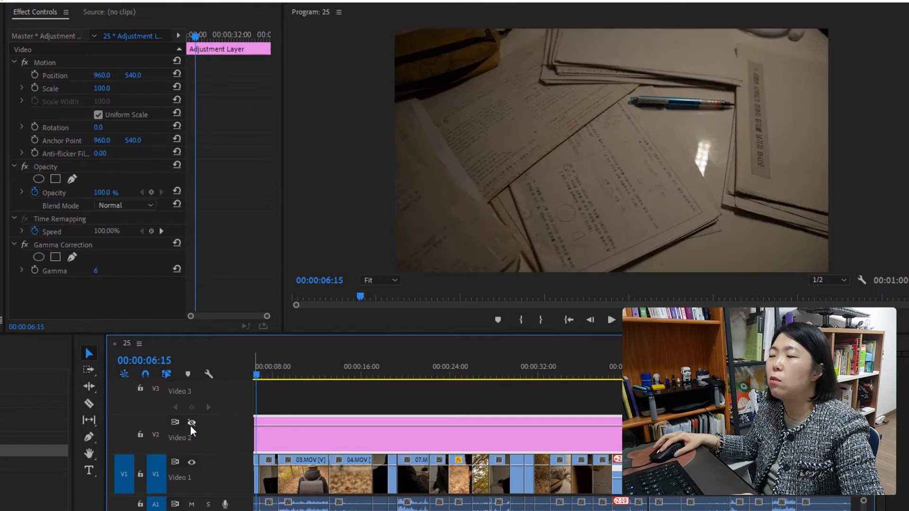
left_click(190, 425)
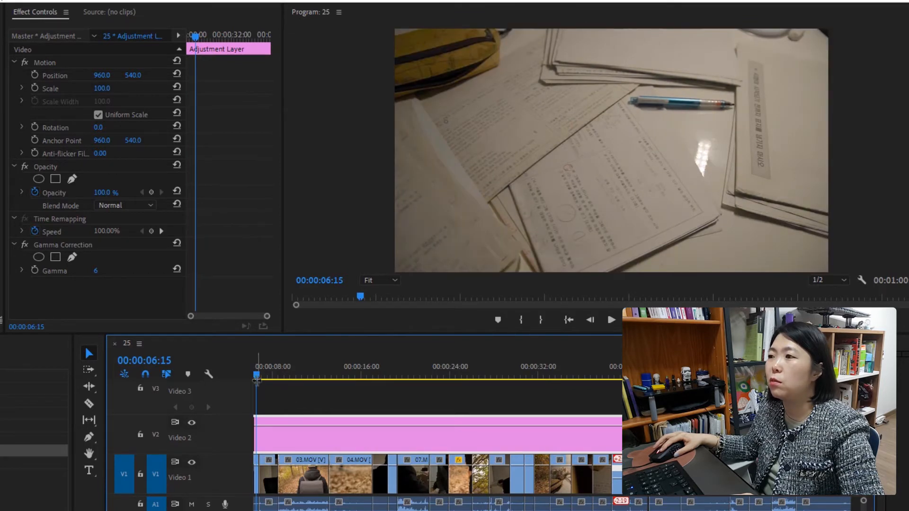
Step: Shorten the adjustment layer on Video 2 from its end to a duration of about 11 seconds
key("Up")
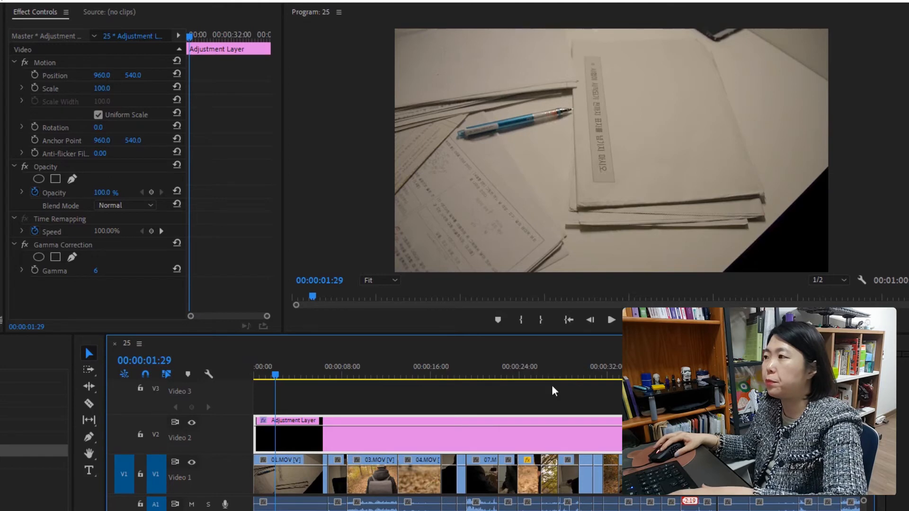
key("minus")
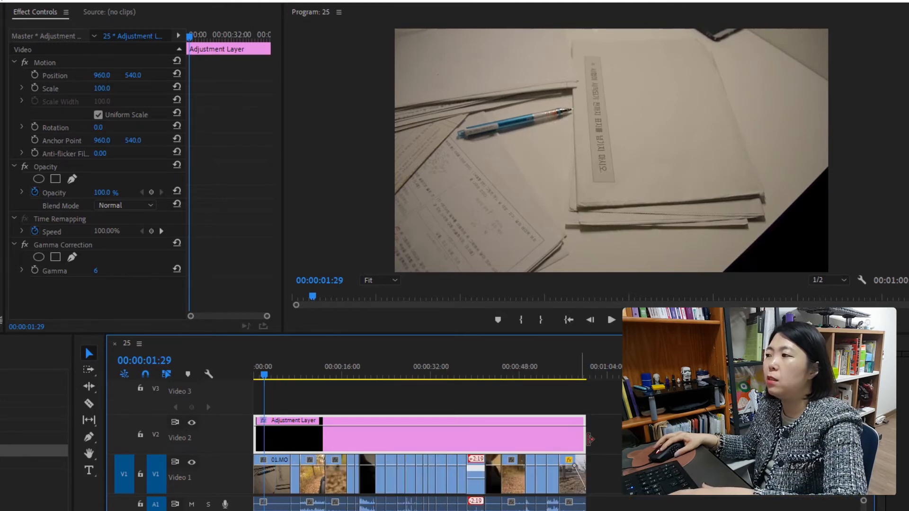
left_click_drag(582, 441, 297, 495)
Step: Enable Gamma keyframing on the adjustment layer at 00:00:06:22, the first frame of 02.MOV
left_click_drag(295, 378, 293, 385)
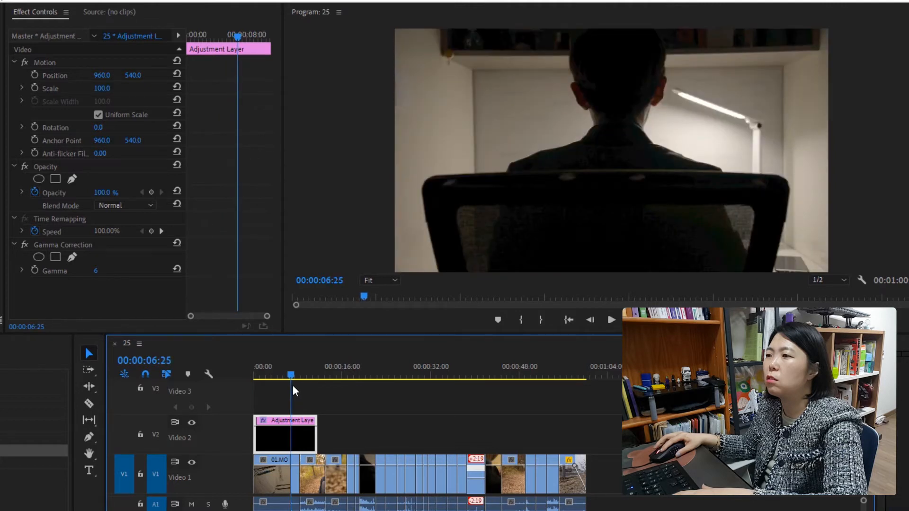
key("=")
key("=")
key("=")
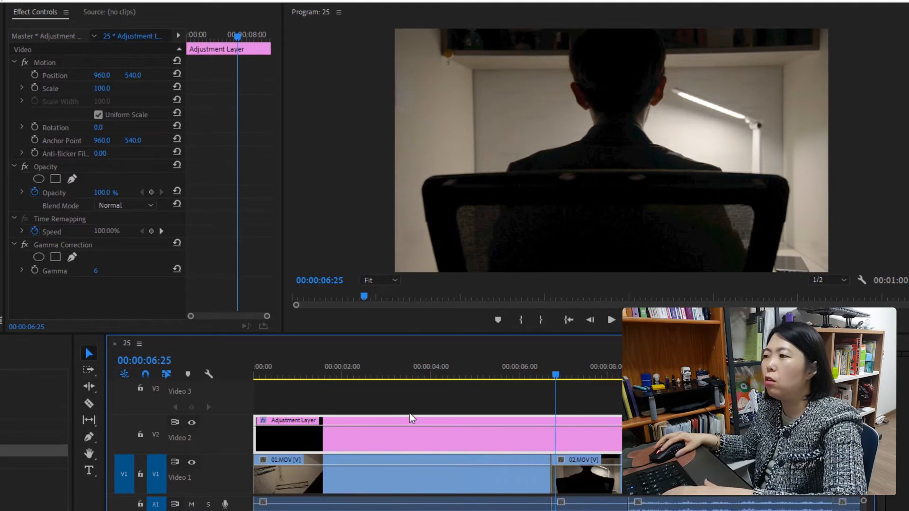
mouse_move(555, 376)
left_mouse_down()
mouse_move(541, 379)
mouse_move(551, 379)
left_mouse_up()
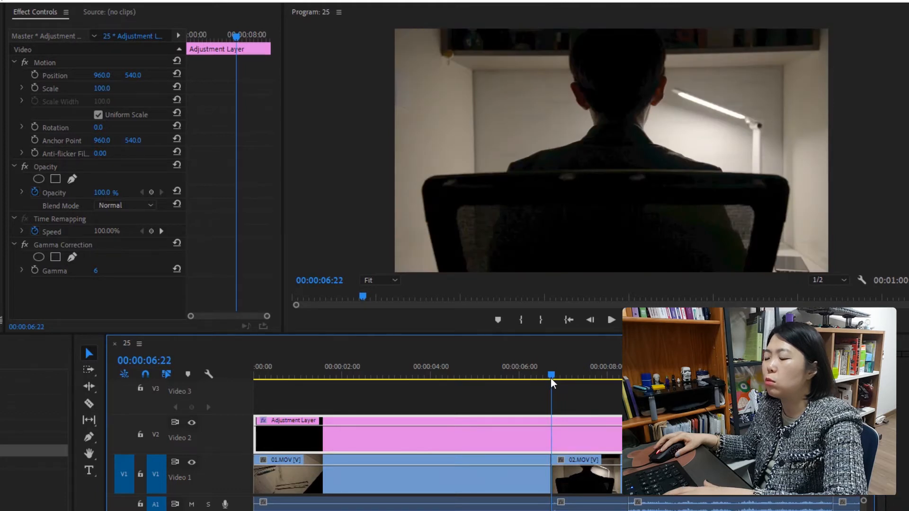
key("=")
key("=")
key("=")
key("=")
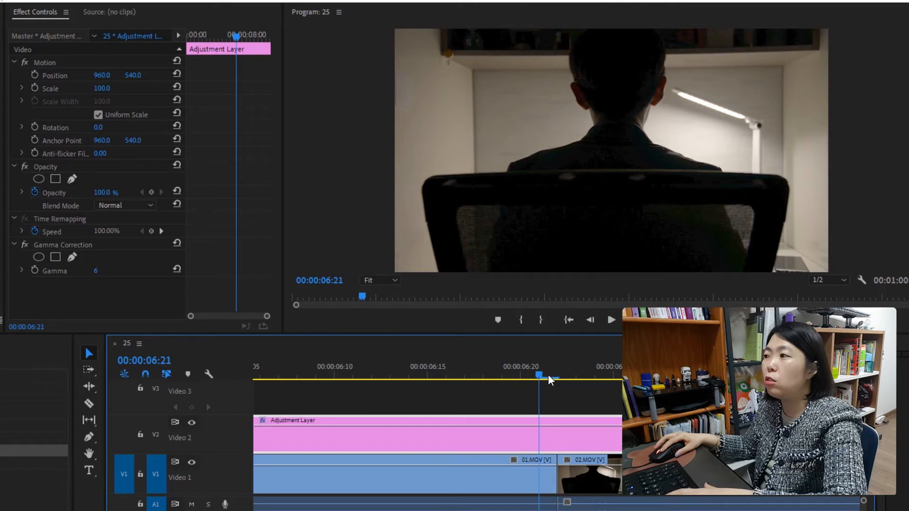
mouse_move(558, 376)
left_mouse_down()
mouse_move(542, 378)
mouse_move(555, 377)
left_mouse_up()
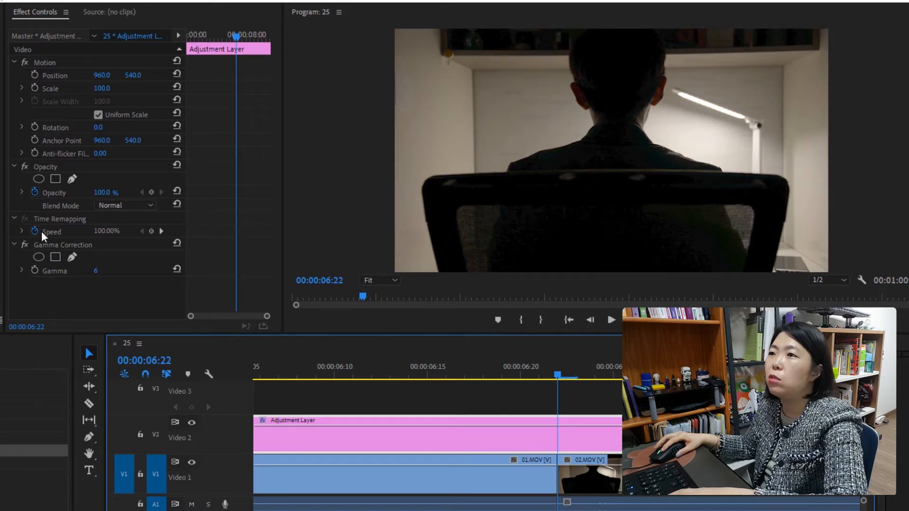
left_click(34, 272)
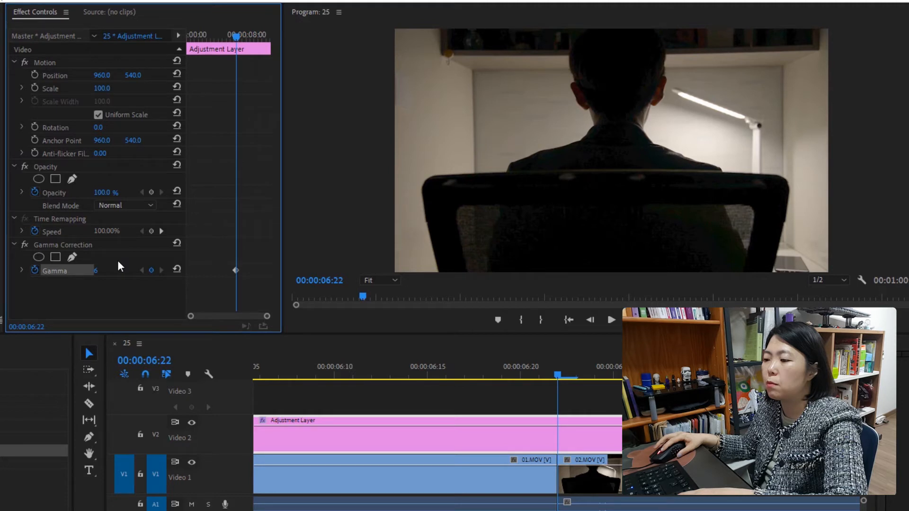
Step: Move the Gamma keyframe one frame earlier to 00:00:06:21, the last frame of 01.MOV
left_click(558, 376)
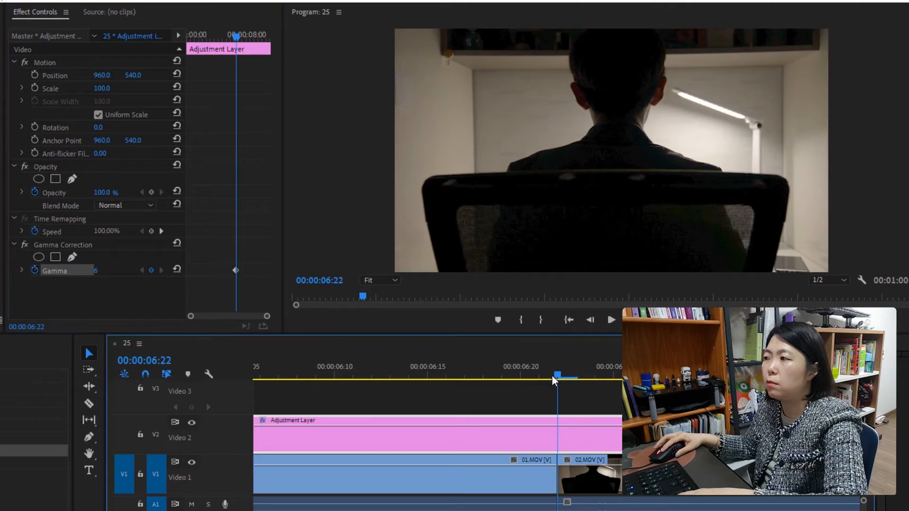
left_click(547, 375)
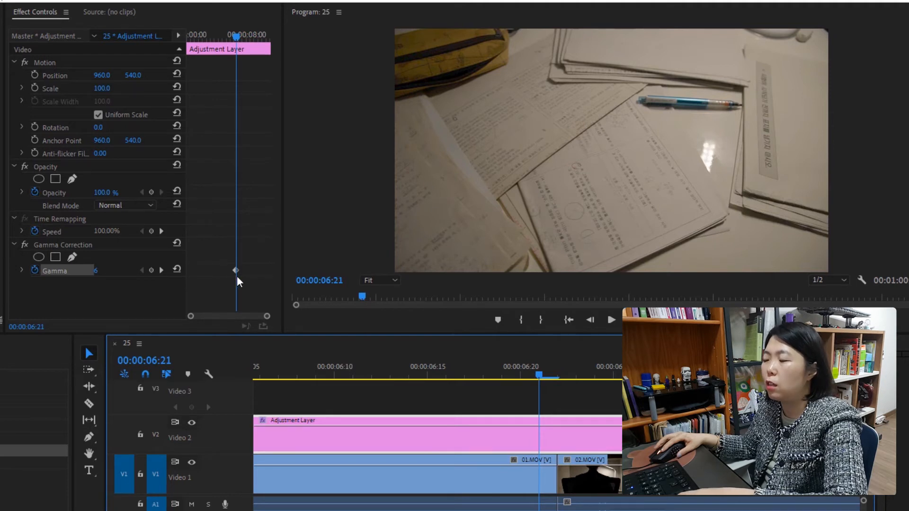
left_click(270, 316)
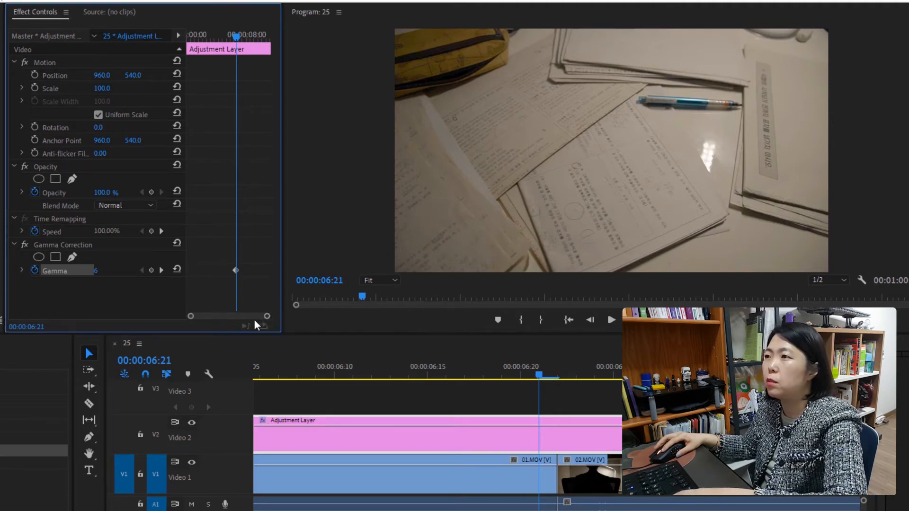
left_click_drag(255, 317, 240, 317)
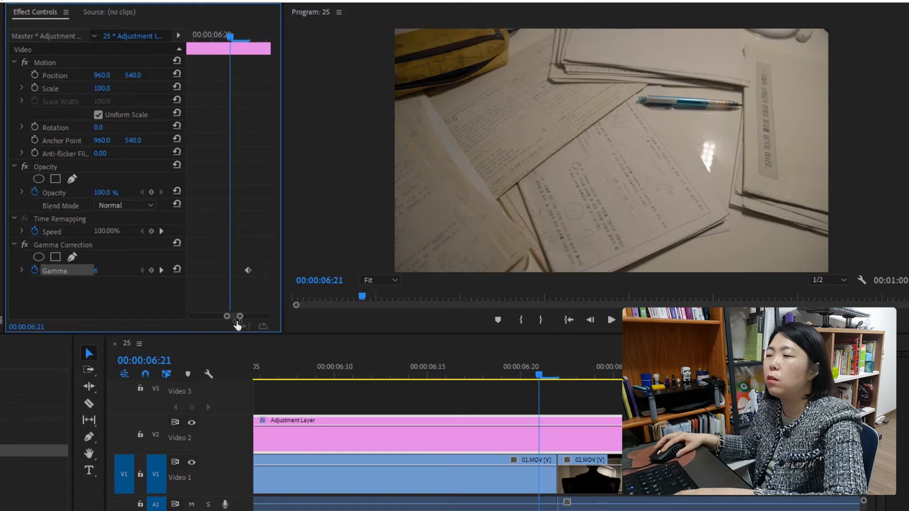
left_click(249, 272)
left_click_drag(248, 272, 233, 273)
left_click_drag(537, 374, 540, 413)
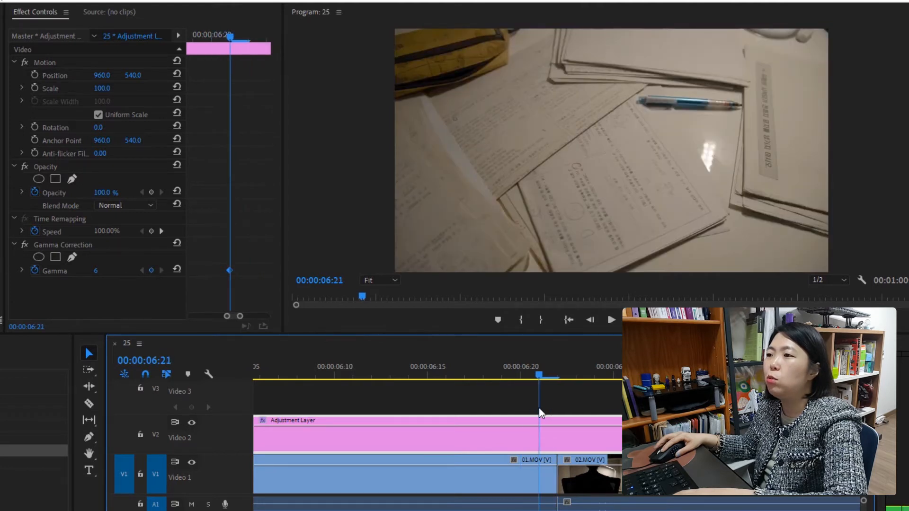
Step: Set Gamma to 12 at 00:00:06:22, the start of 02.MOV, and add another Gamma keyframe at its last frame, 00:00:08:13
left_click_drag(541, 410, 561, 414)
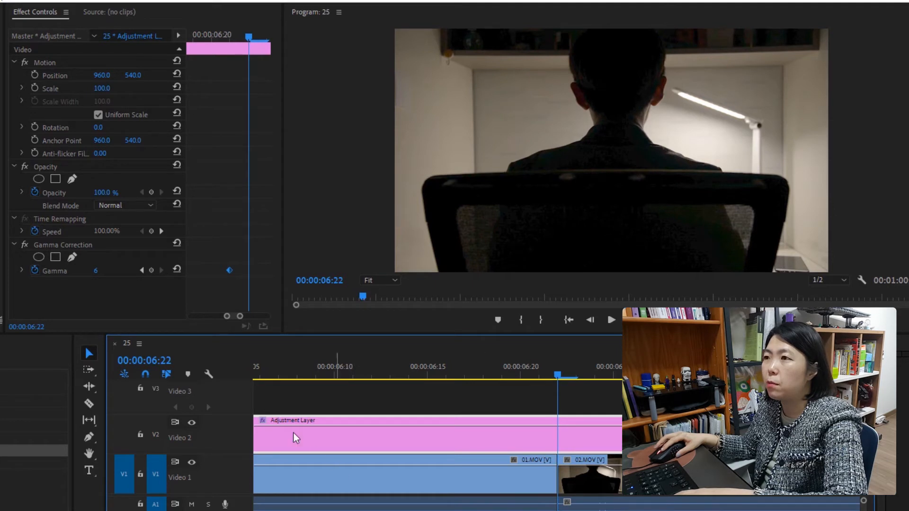
left_click(93, 272)
left_click_drag(93, 272, 94, 271)
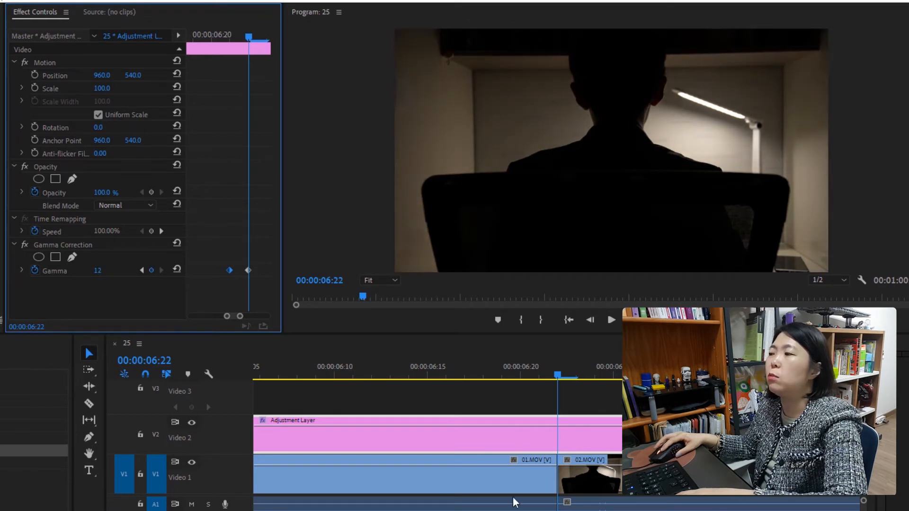
left_click_drag(558, 372, 744, 447)
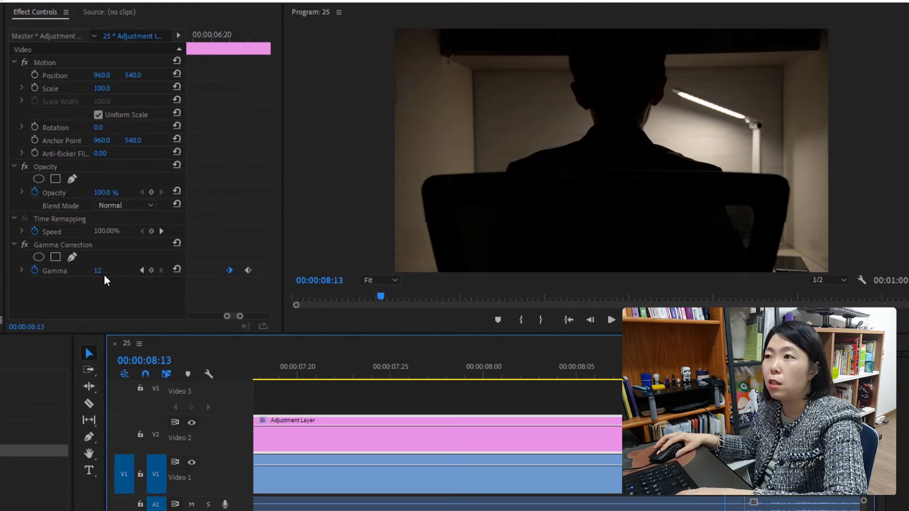
left_click(151, 274)
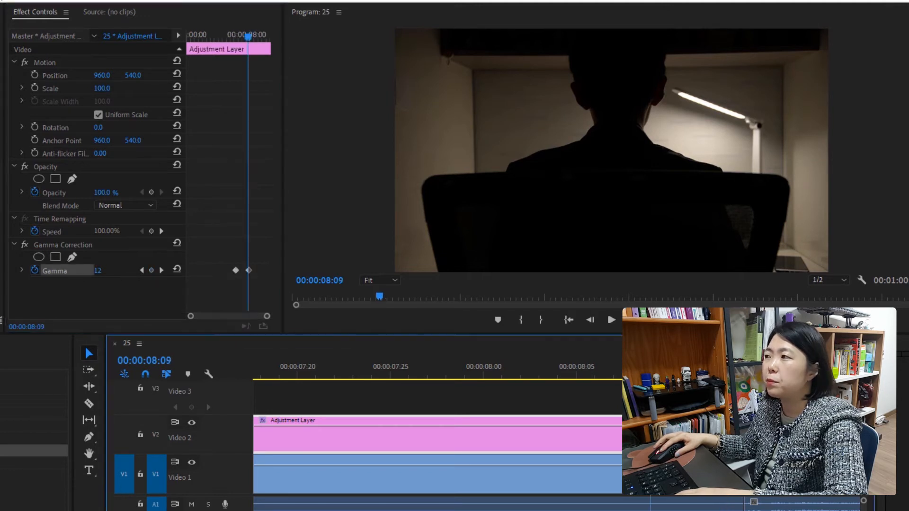
Step: Set the adjustment layer's Gamma to 8 at 00:00:08:14, the first frame of 03.MOV
left_click_drag(650, 368, 762, 368)
key("Left")
key("Left")
key("Left")
key("Right")
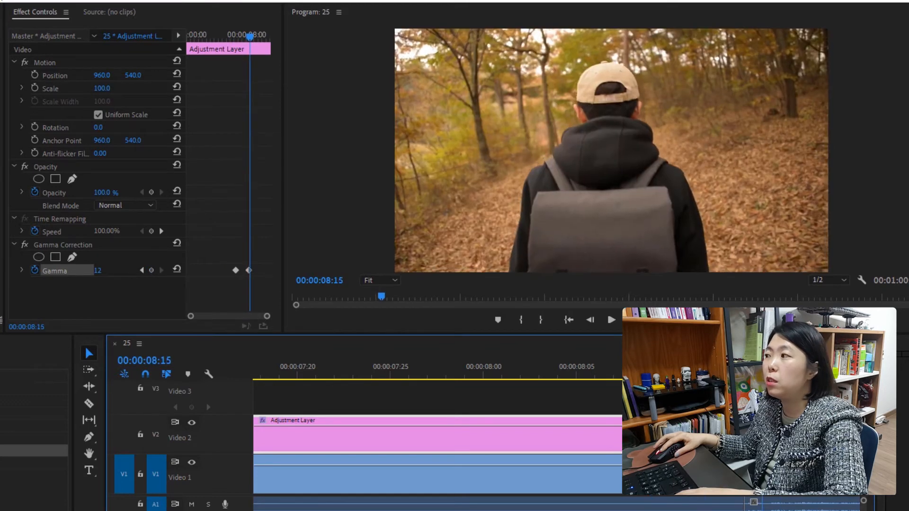
key("Right")
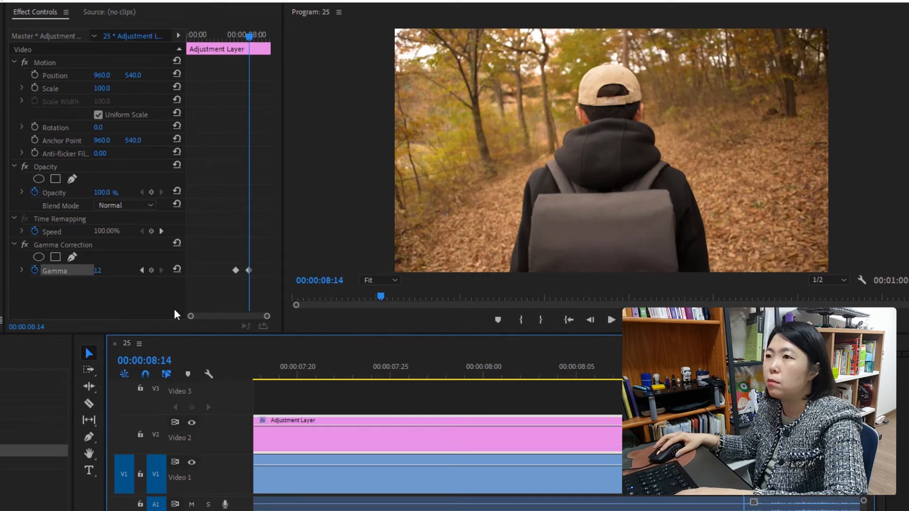
left_click(97, 277)
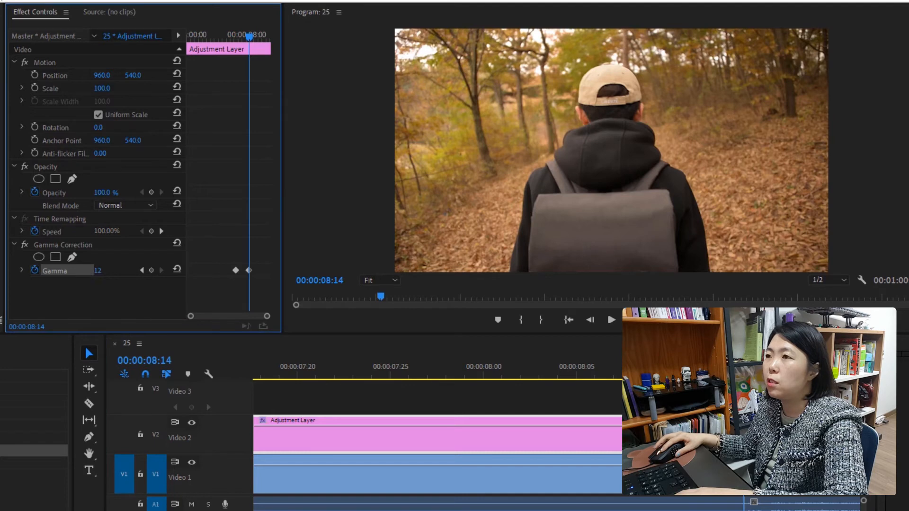
left_click(124, 269)
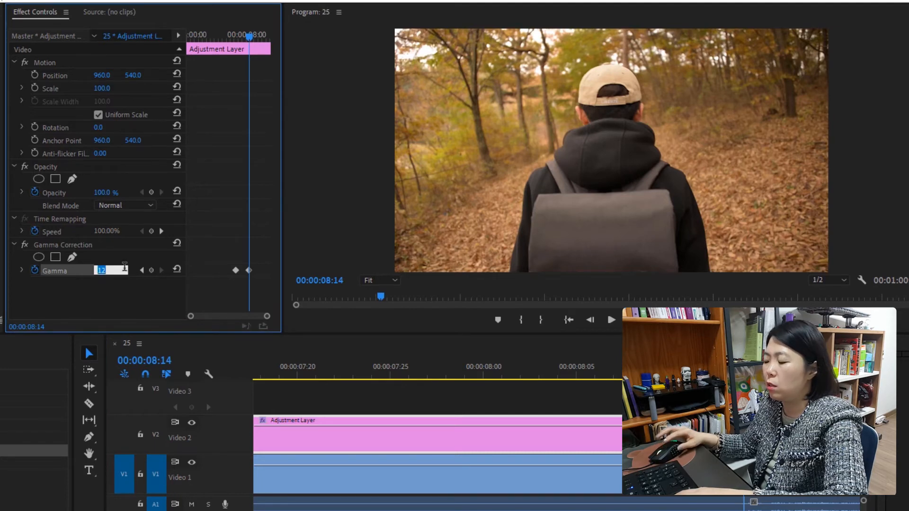
type("8")
key("Return")
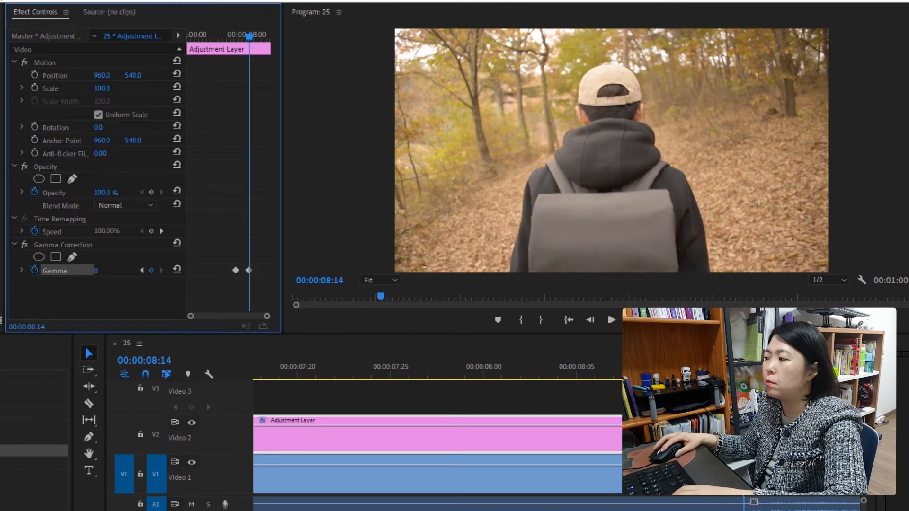
Step: Play the sequence from the start through 03.MOV to review the keyframed Gamma changes across the clips
key("shift+3")
key("space")
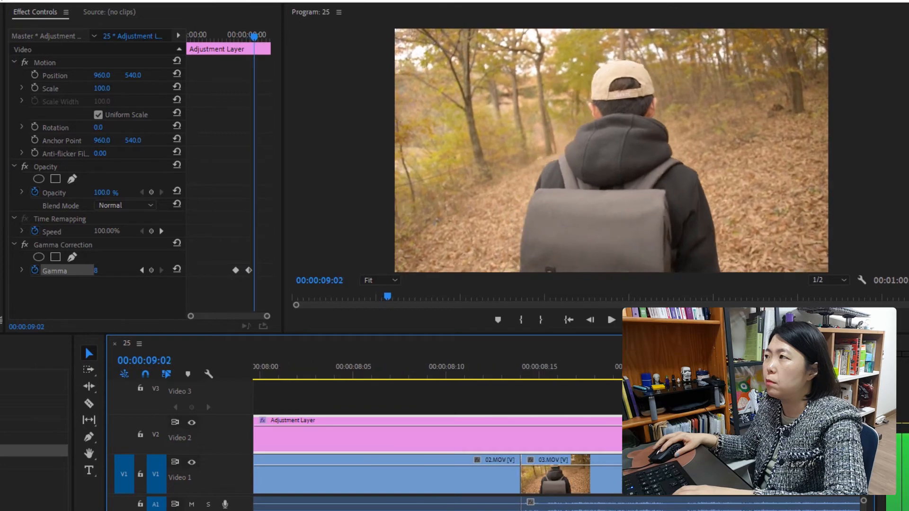
key("backslash")
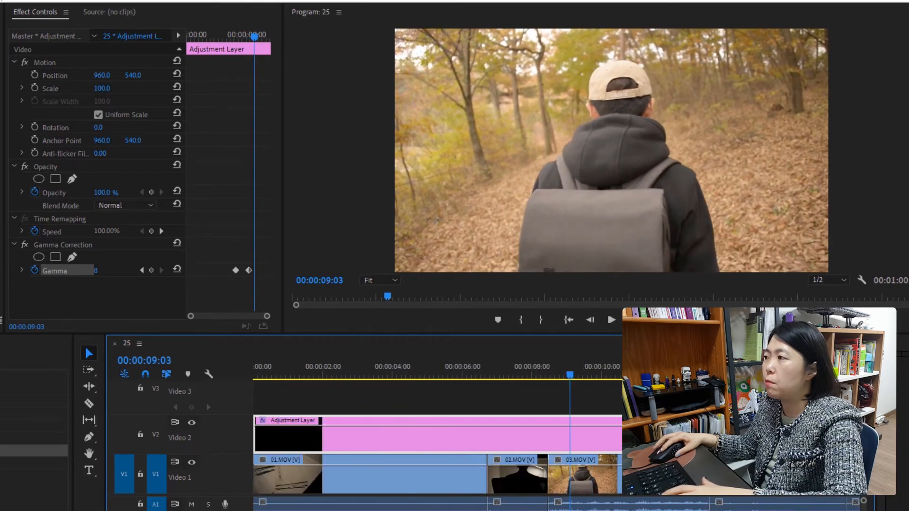
left_click_drag(566, 367, 215, 481)
key("space")
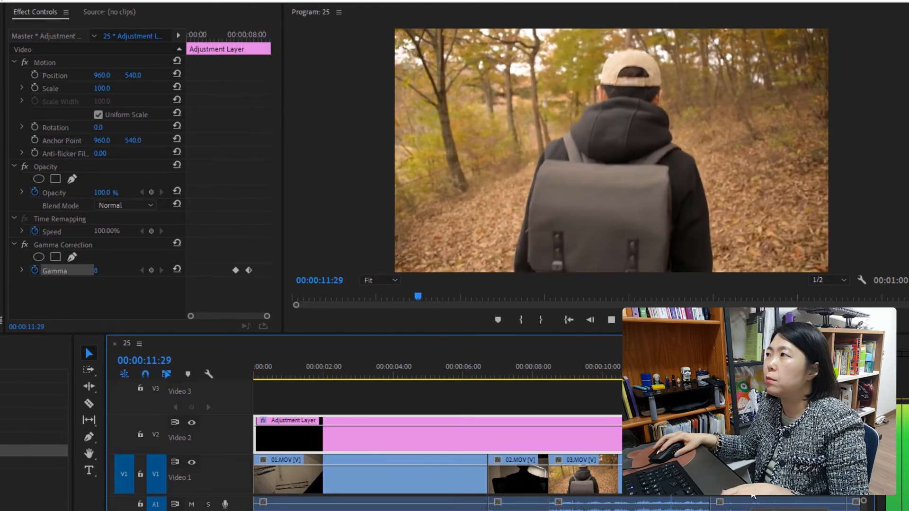
key("space")
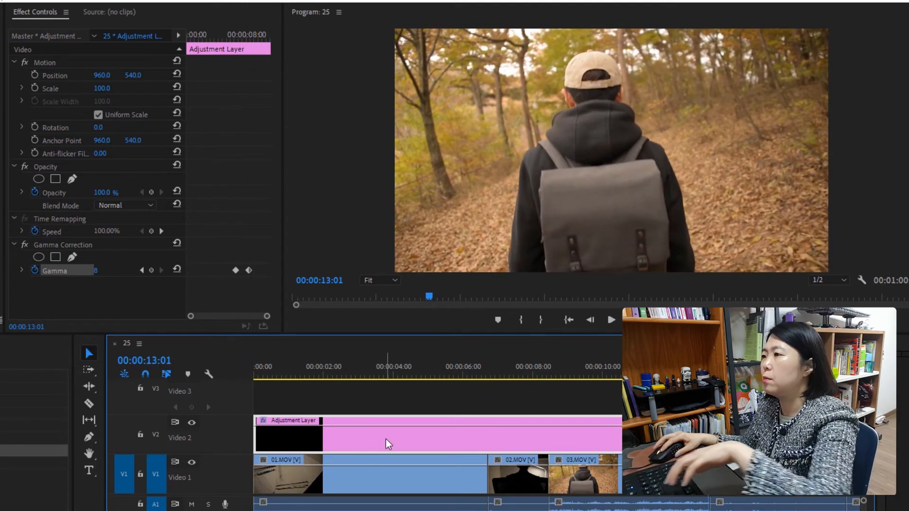
Step: Extend the adjustment layer on Video 2 so it ends with the last clip on Video 1
key("minus")
key("minus")
key("minus")
key("minus")
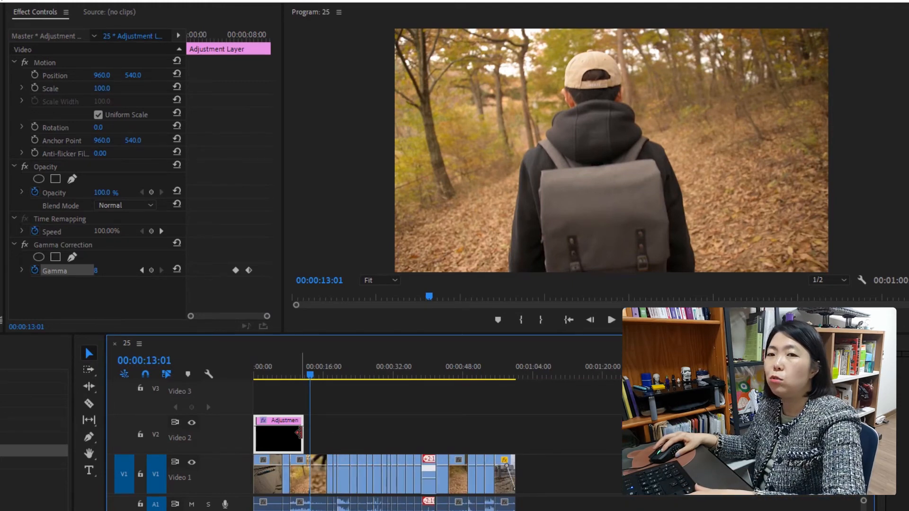
left_click_drag(299, 432, 514, 461)
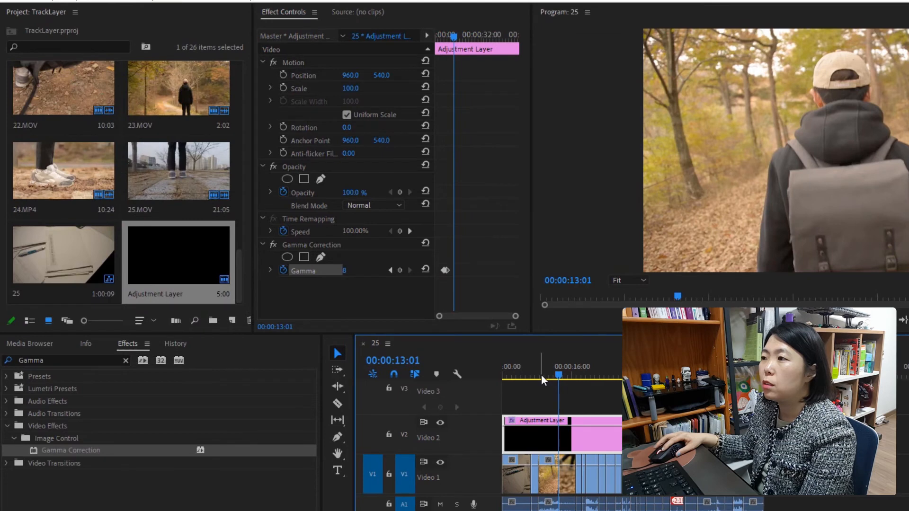
Step: Search the effects for "crop" and apply the Crop effect to the adjustment layer
left_click(7, 363)
type("c")
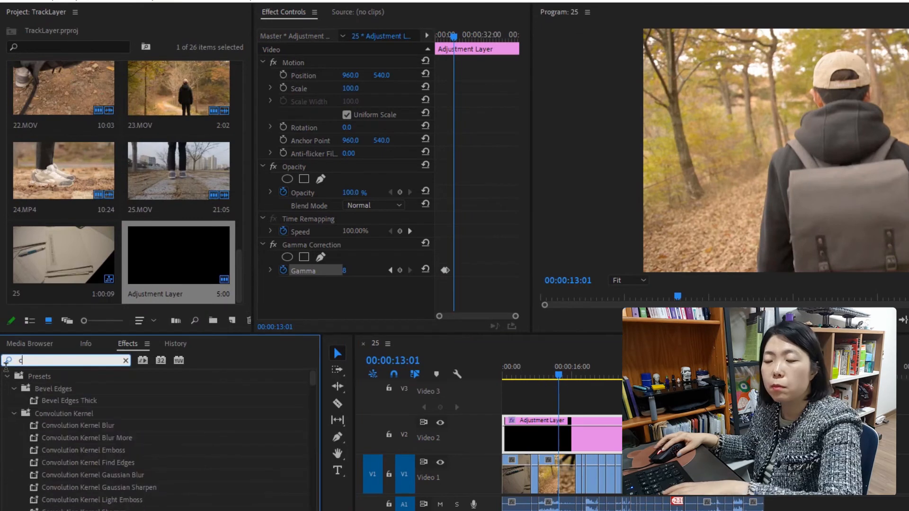
type("r")
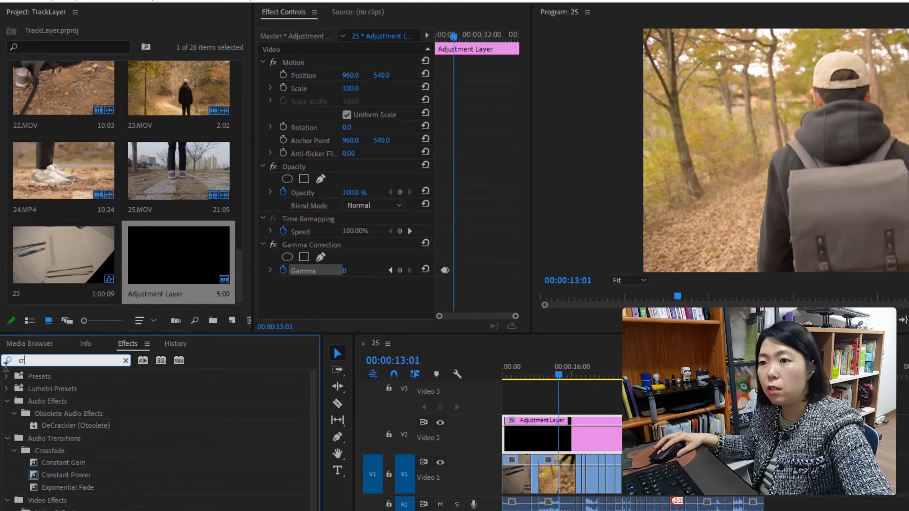
type("op")
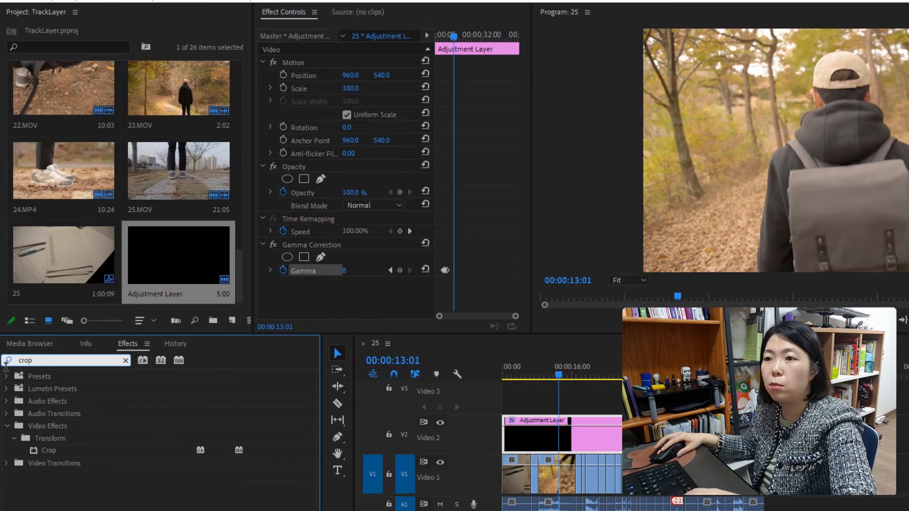
left_click(53, 453)
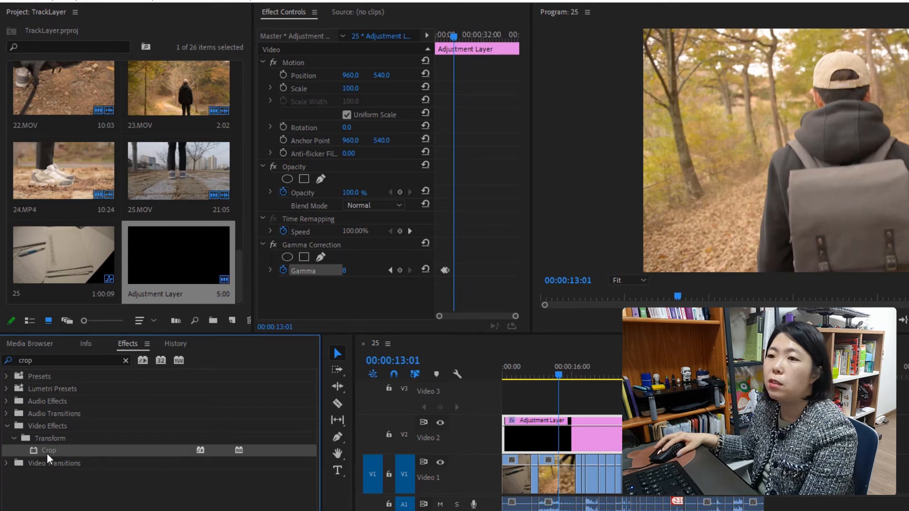
double_click(47, 453)
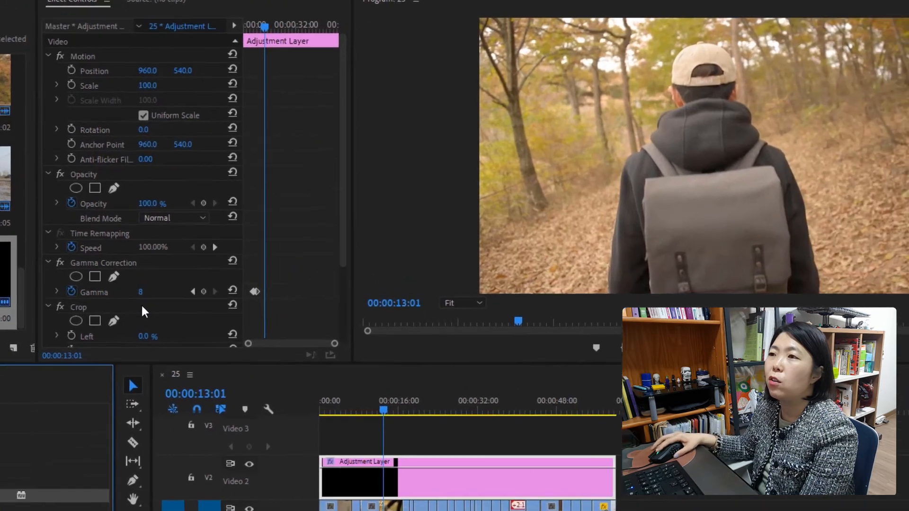
Step: Set the adjustment layer's Crop values to 15% at Bottom and 13% at Top
scroll(142, 308, "down", 3)
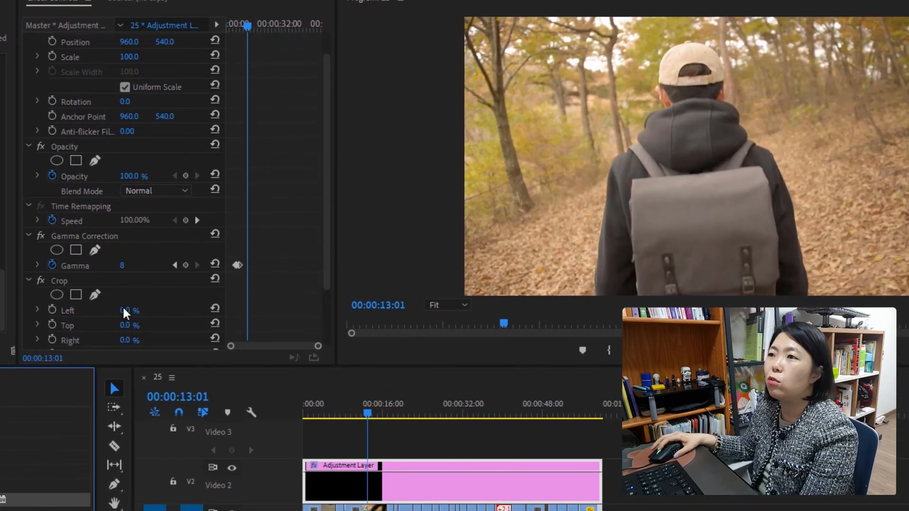
scroll(124, 313, "down", 1)
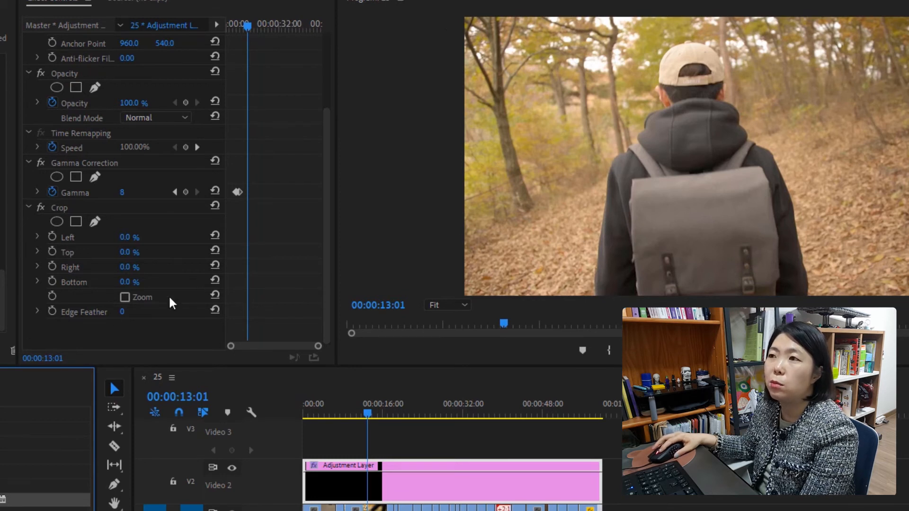
left_click(129, 284)
mouse_move(128, 284)
left_mouse_down()
mouse_move(161, 284)
mouse_move(113, 284)
left_mouse_up()
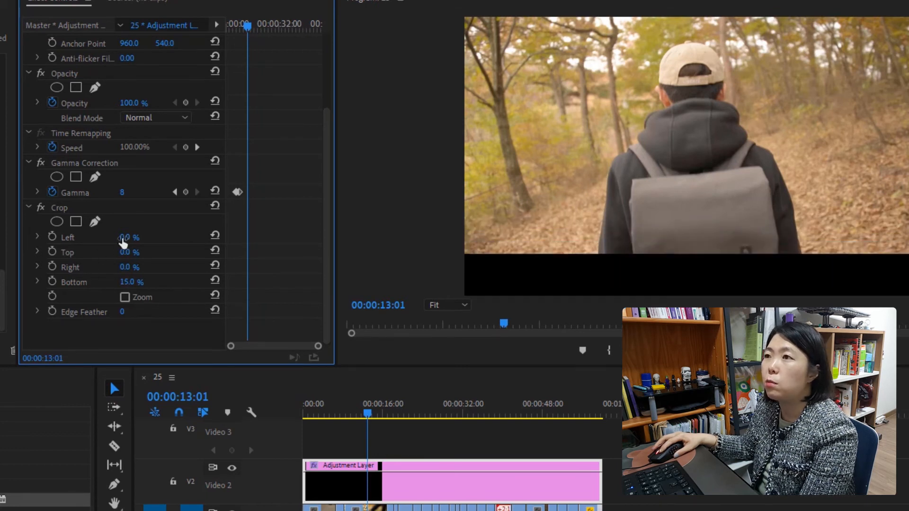
left_click(124, 253)
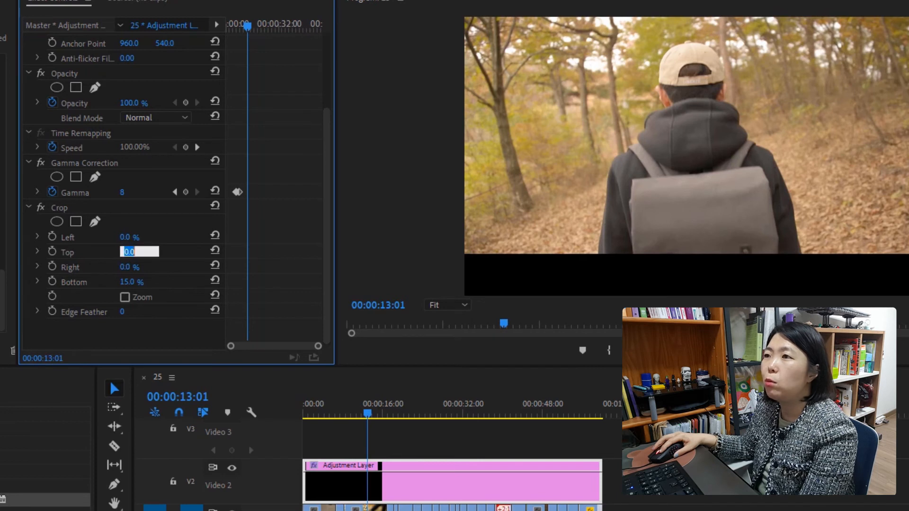
left_click(110, 258)
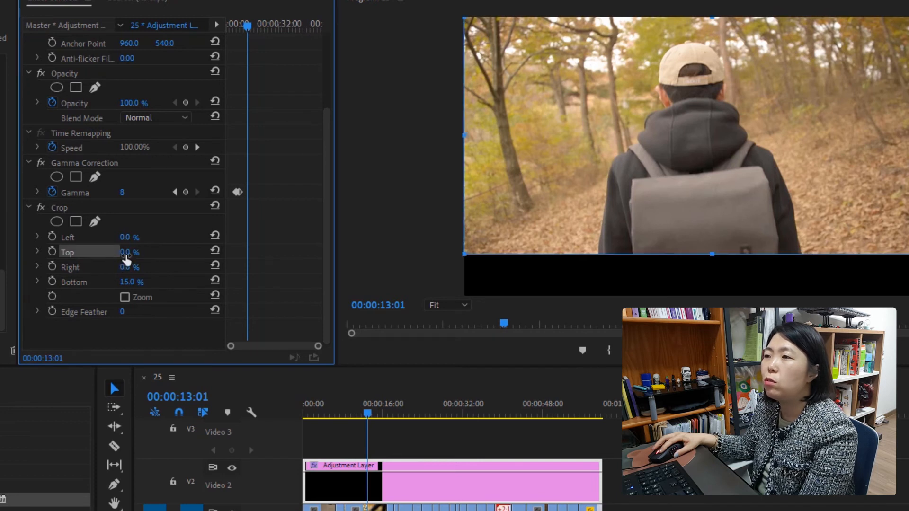
mouse_move(126, 252)
left_mouse_down()
mouse_move(173, 252)
mouse_move(131, 252)
left_mouse_up()
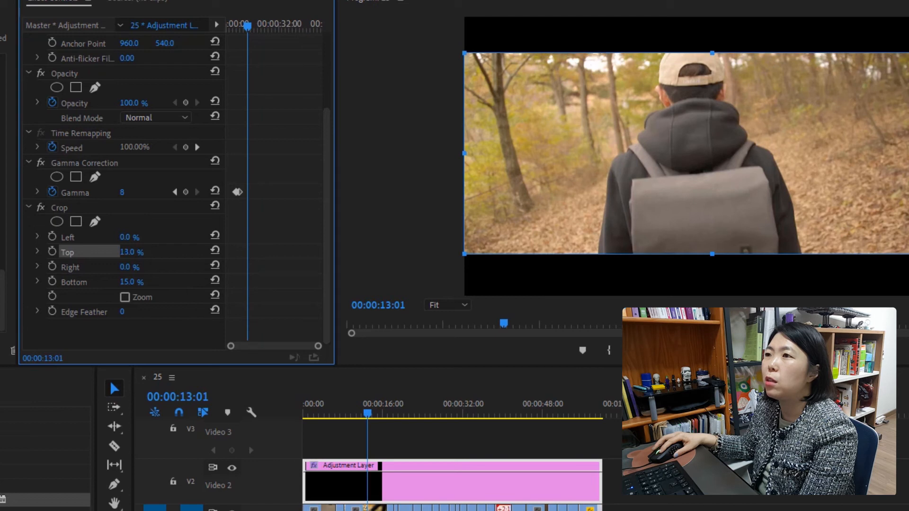
Step: Set the Crop effect's Bottom value to 13% to match the Top value
left_click(127, 282)
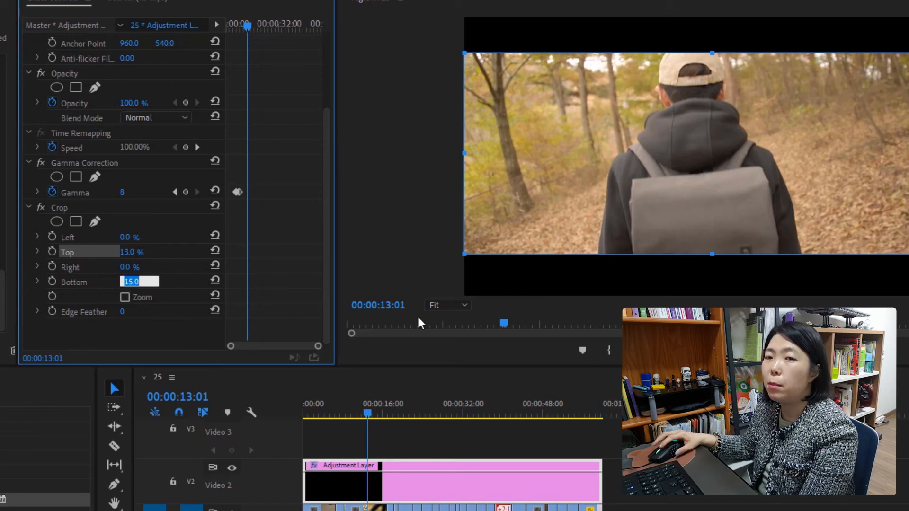
type("13")
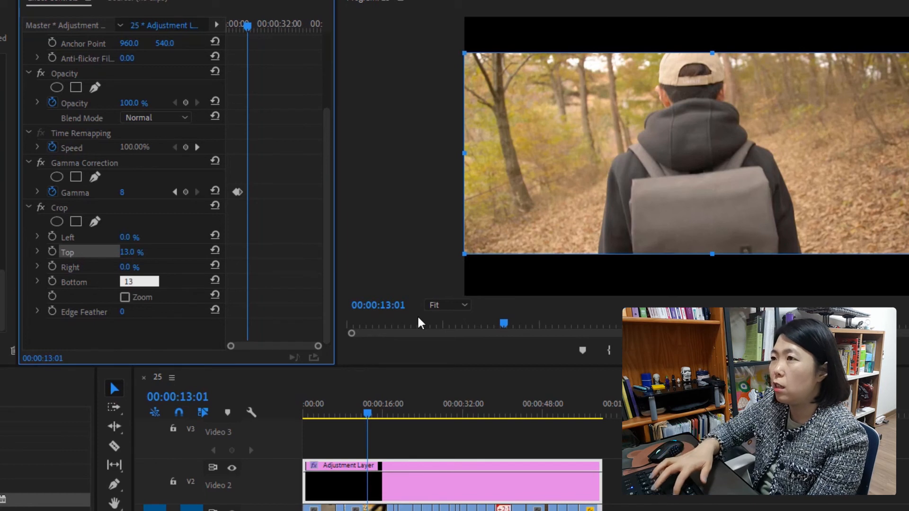
key("Return")
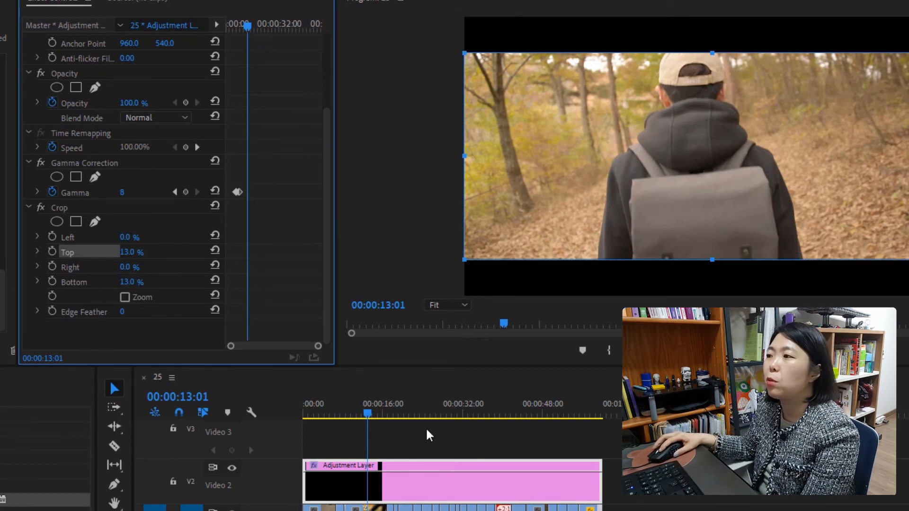
Step: Scrub through the sequence to check the cropped letterbox bars across different clips
left_click(339, 420)
left_click_drag(339, 420, 589, 501)
key("Up")
key("Up")
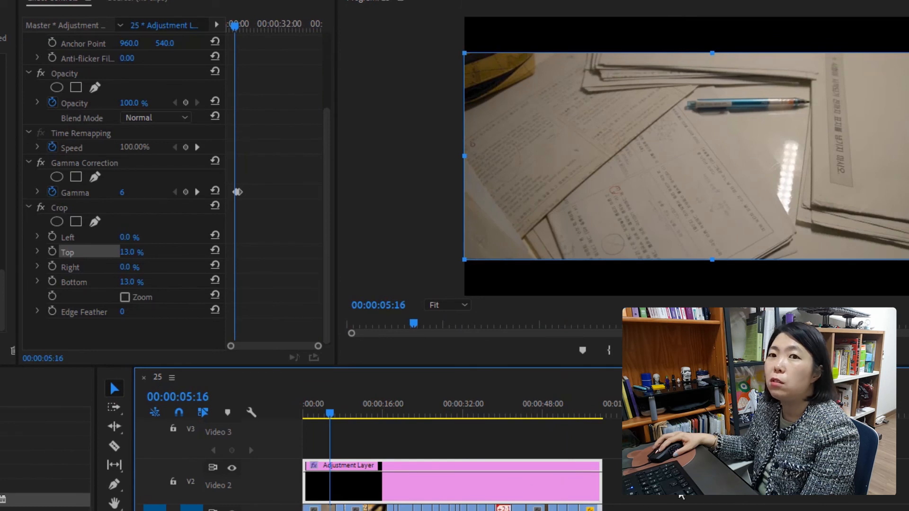
left_click(681, 496)
left_click_drag(325, 422, 315, 452)
left_click(444, 486)
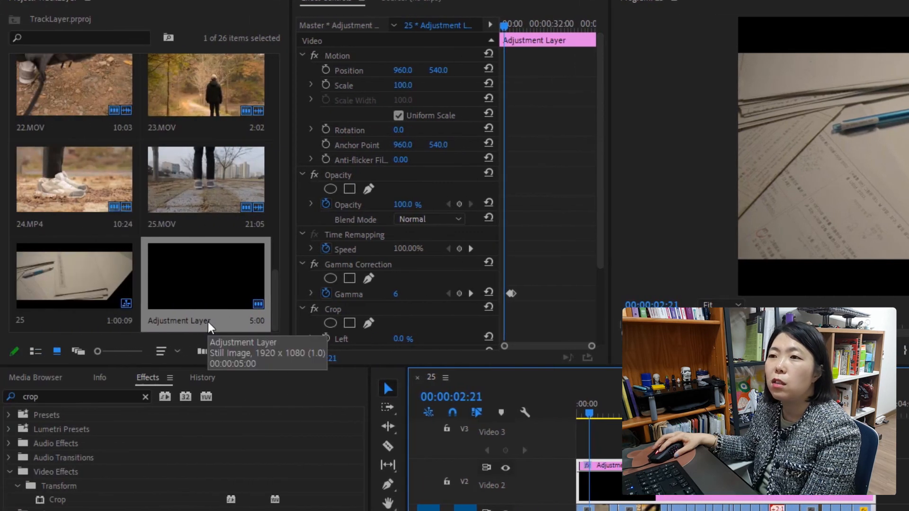
Step: Rename the Adjustment Layer item in the project bin to "Gamma+crop Layer"
left_click(173, 321)
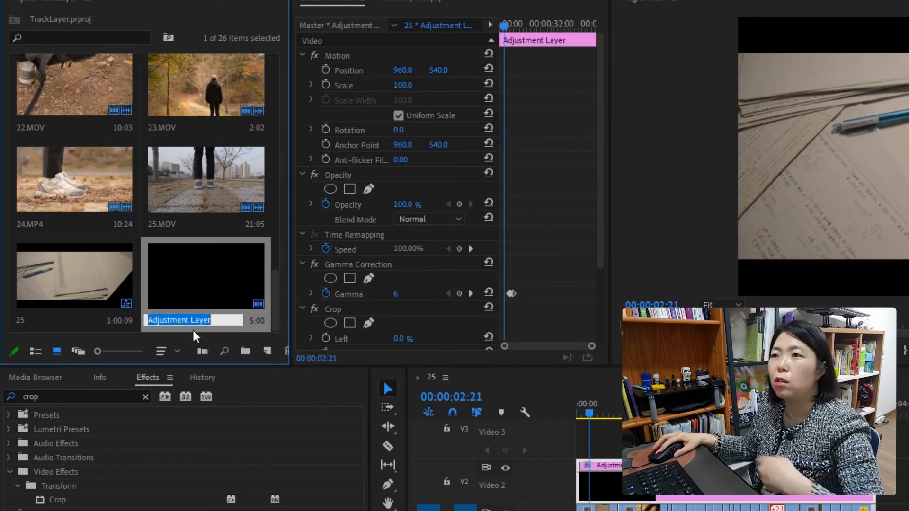
left_click_drag(190, 321, 128, 318)
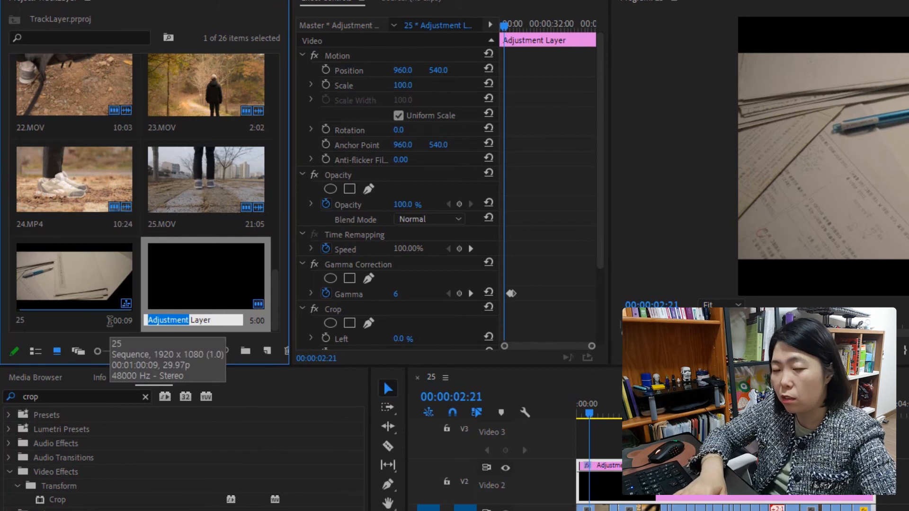
type("G")
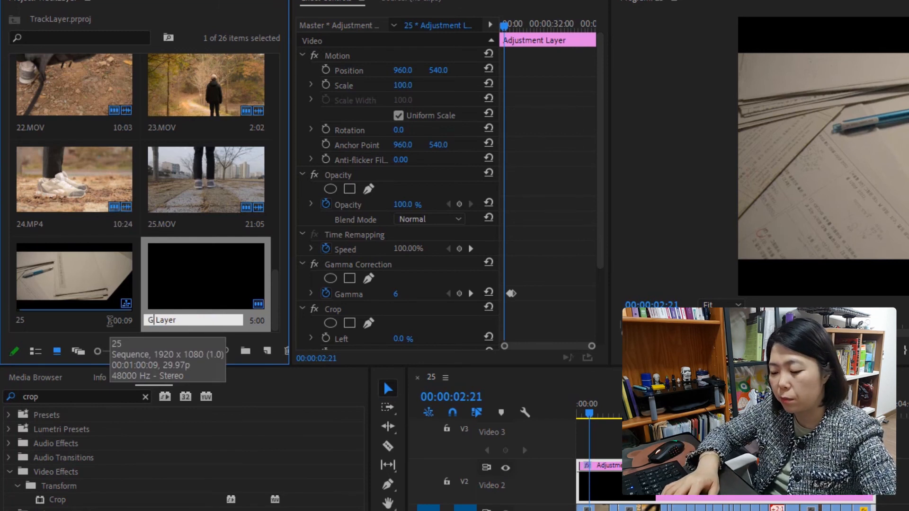
type("amma")
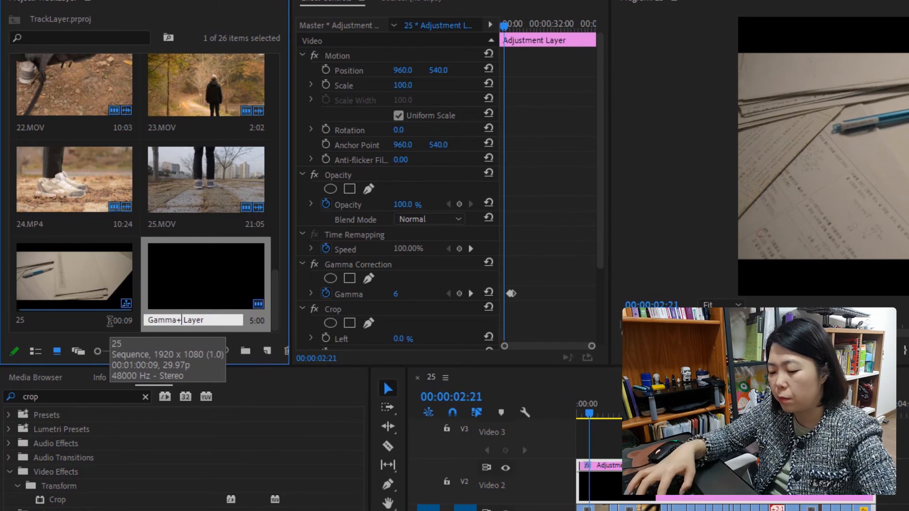
type("+crop")
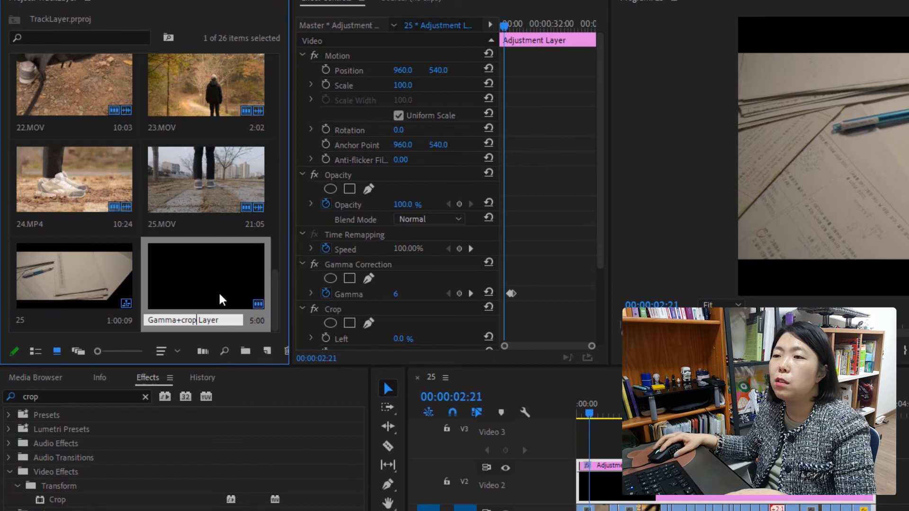
key("Return")
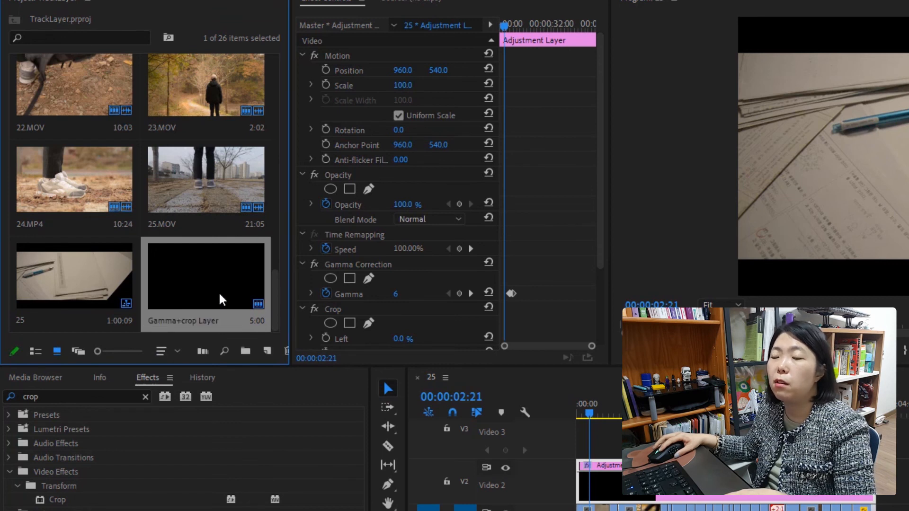
Step: Review the cropped and gamma-corrected clips by scrubbing the sequence to 00:00:24:27, and save the project
left_click_drag(222, 299, 134, 321)
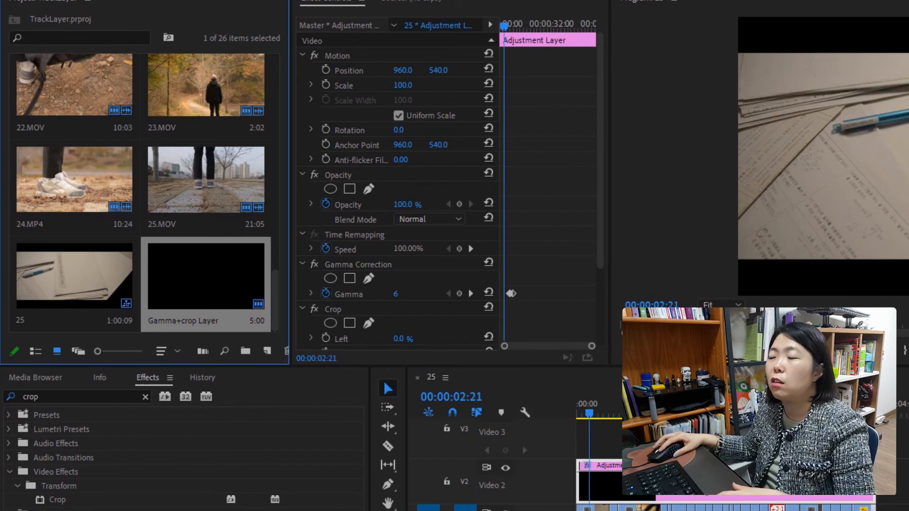
left_click_drag(591, 412, 621, 411)
key("space")
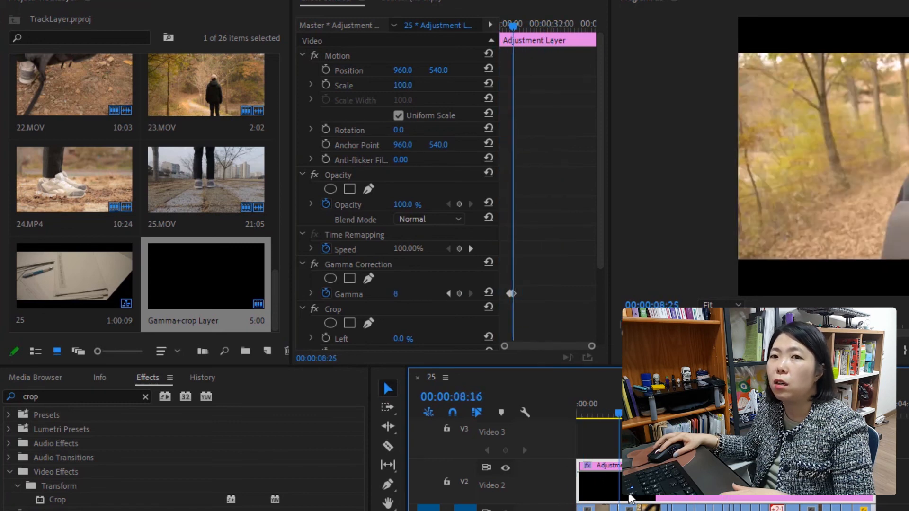
left_click_drag(667, 494, 697, 483)
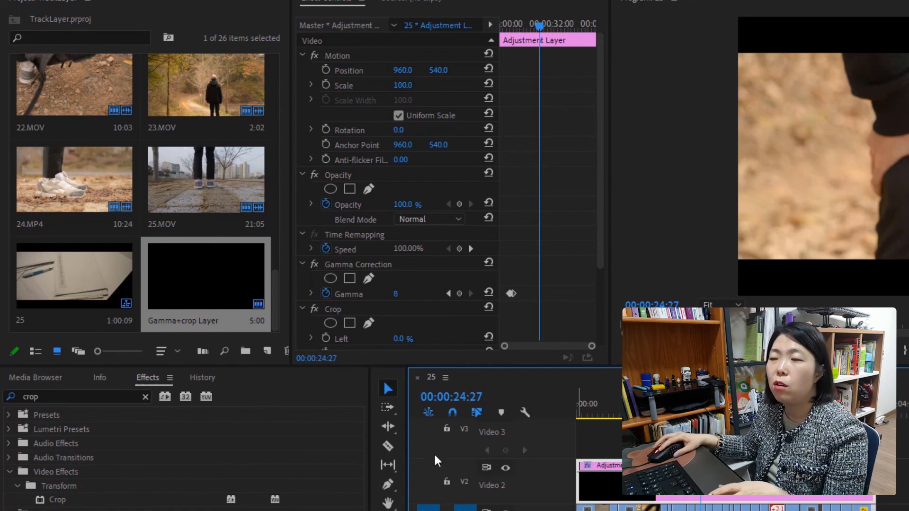
key("ctrl+s")
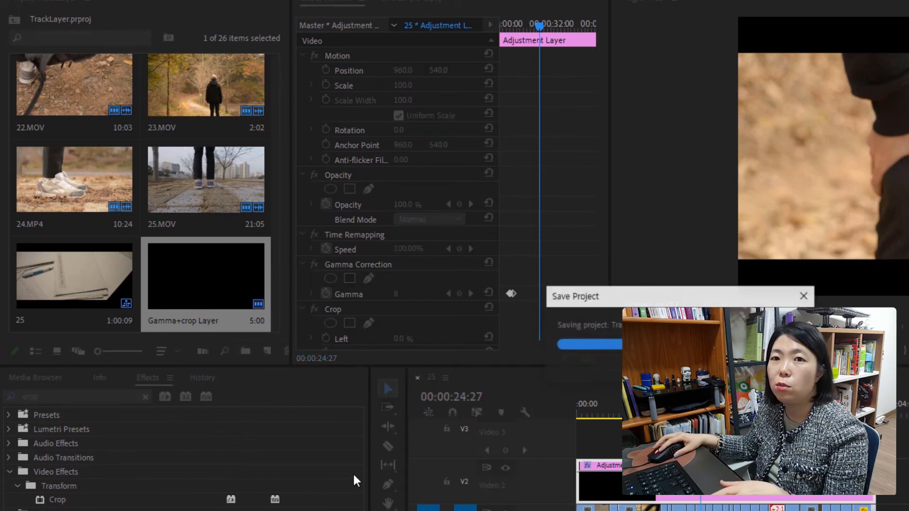